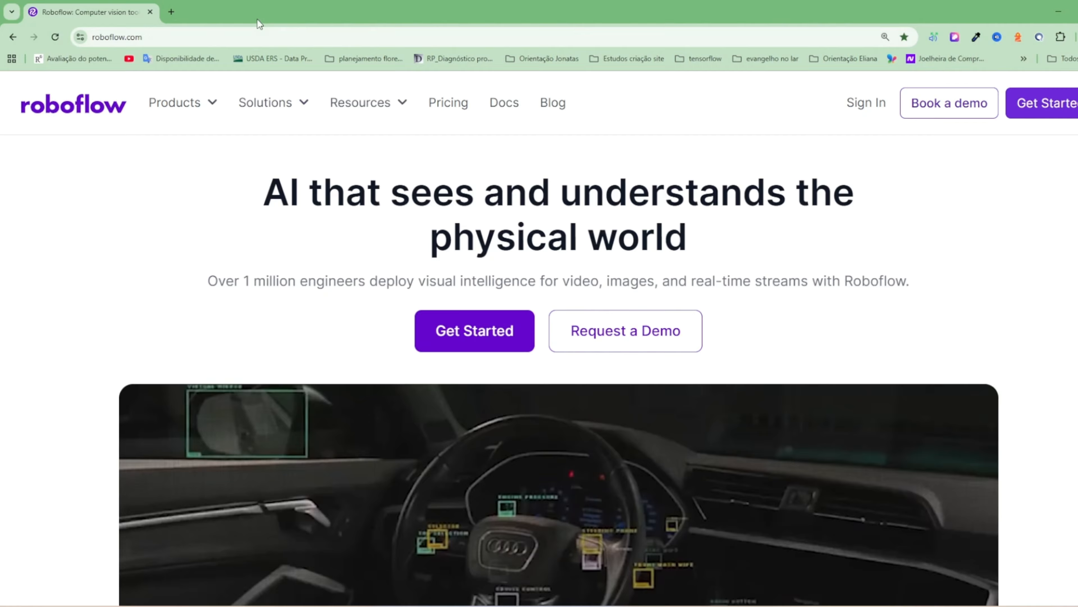
- Sign in to Roboflow by continuing with Google and choosing the second listed account
mouse_move(179, 102)
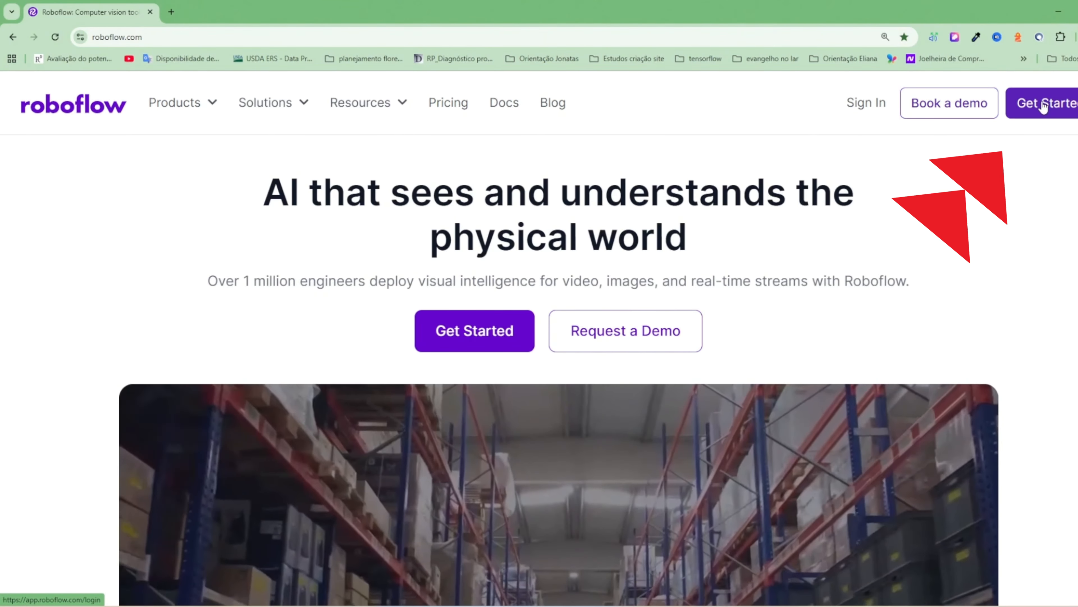
click(1043, 106)
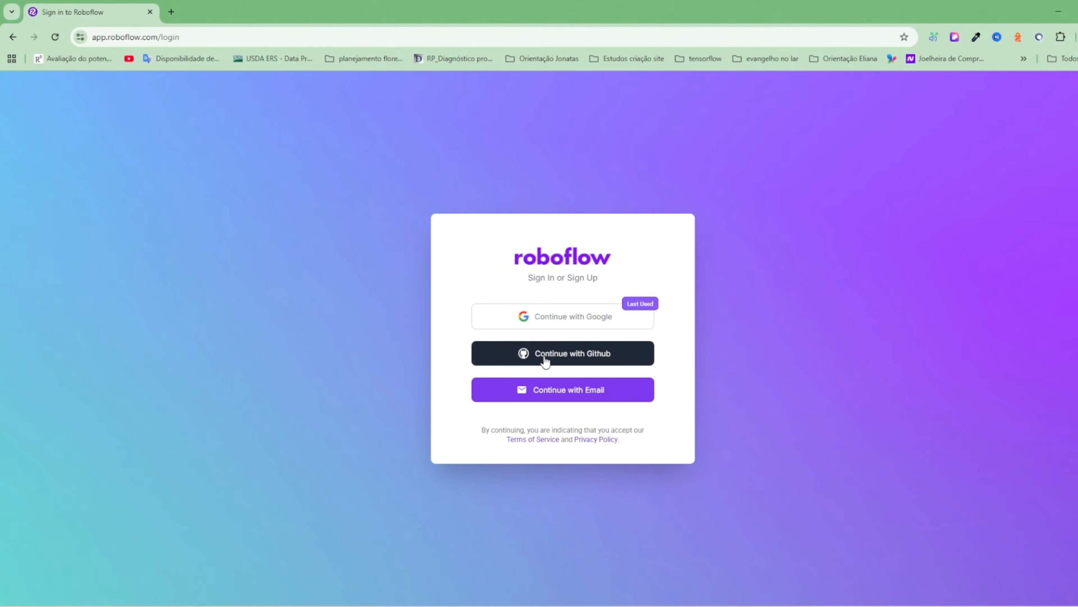
click(555, 316)
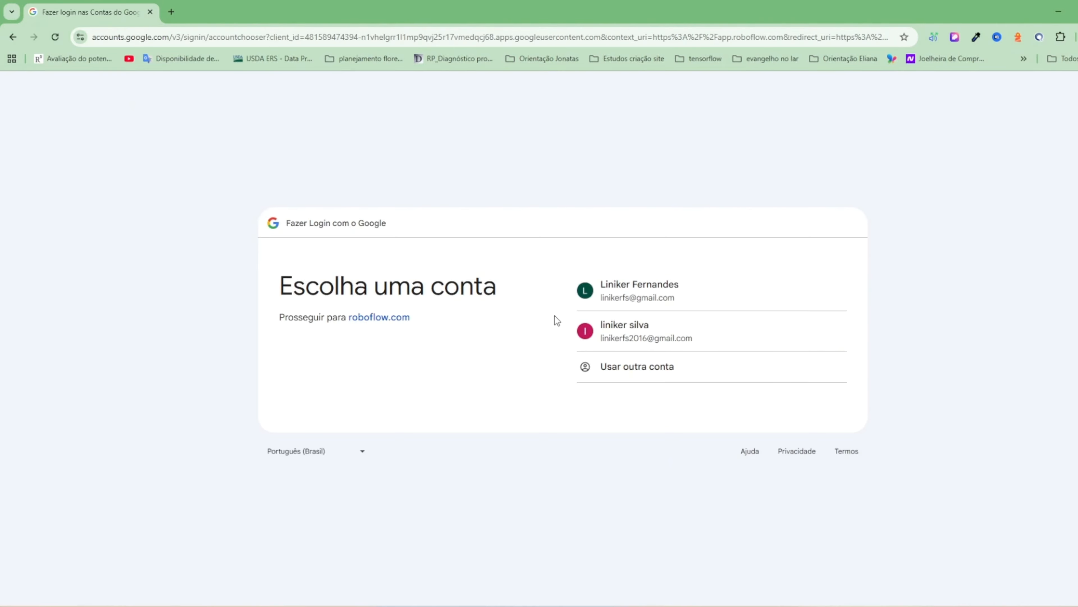
click(675, 338)
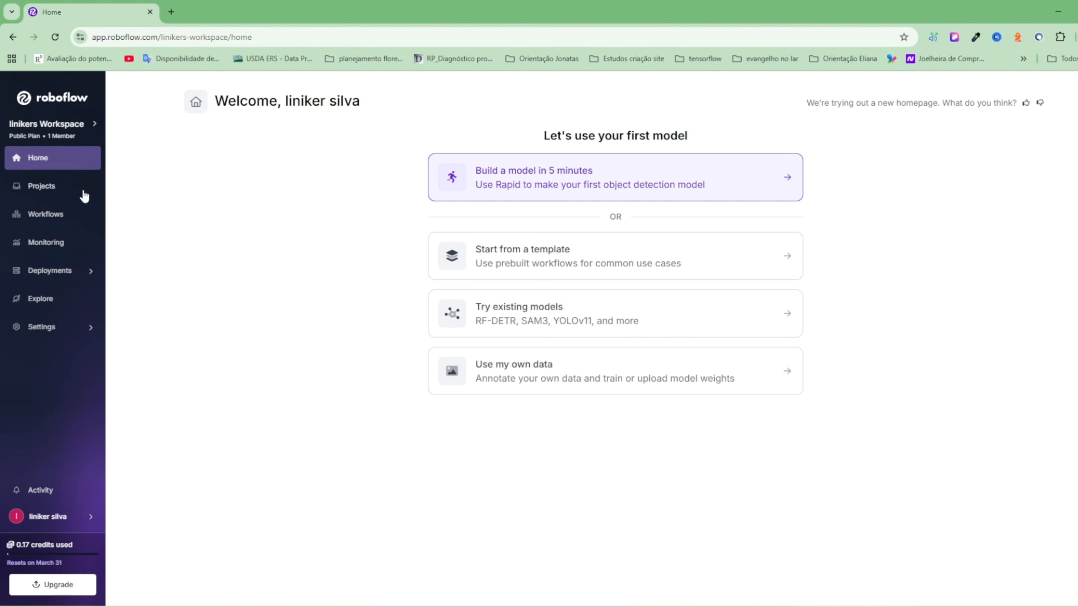
- Start a new project in the workspace and name it Laranja
click(51, 185)
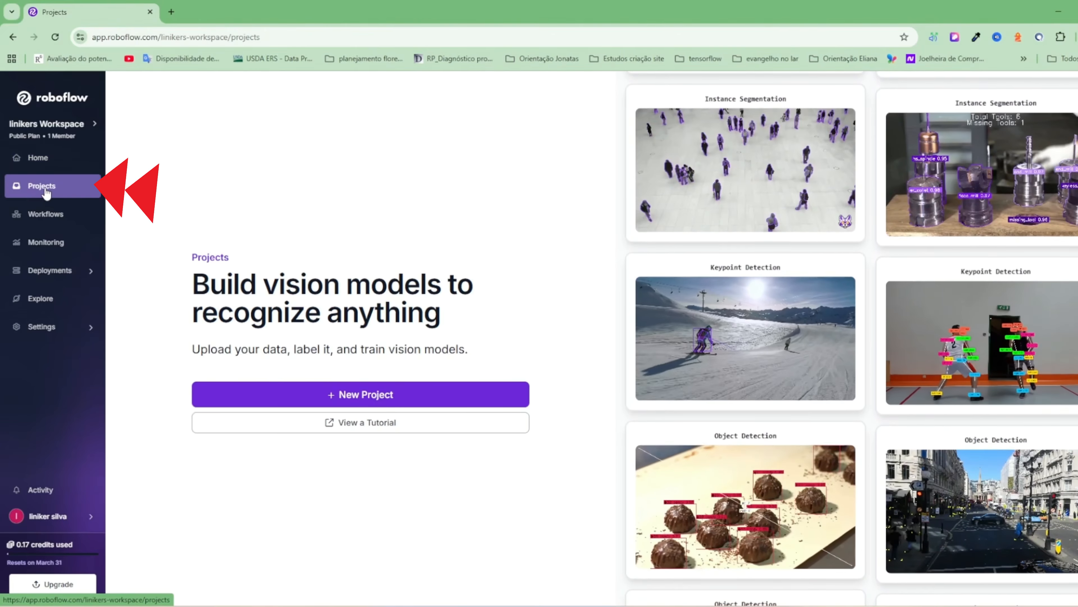
click(360, 394)
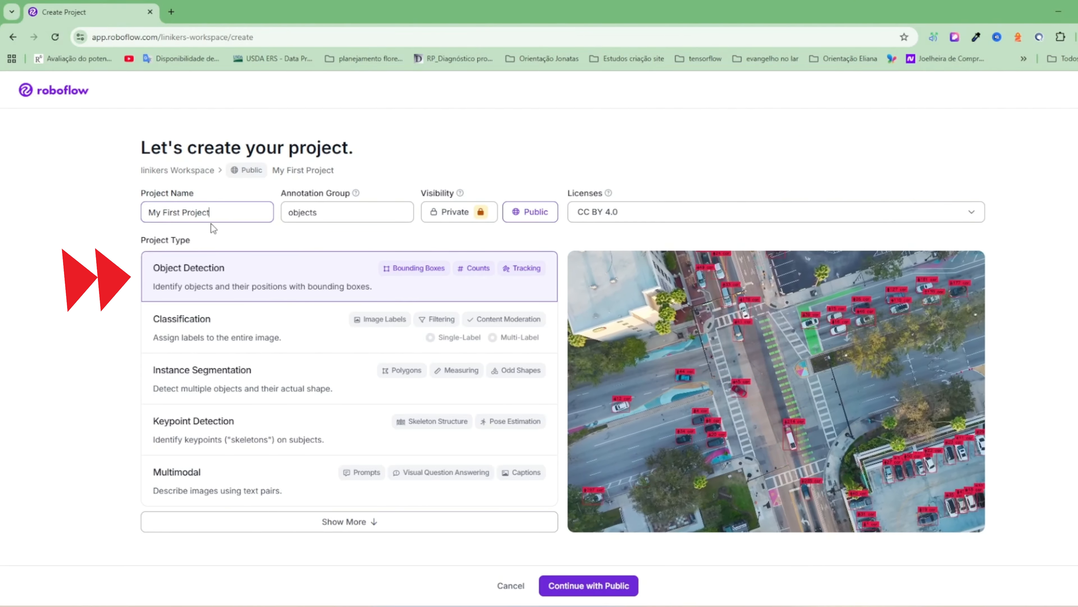
key(ctrl+shift+Left)
key(ctrl+shift+Left)
key(ctrl+shift+Left)
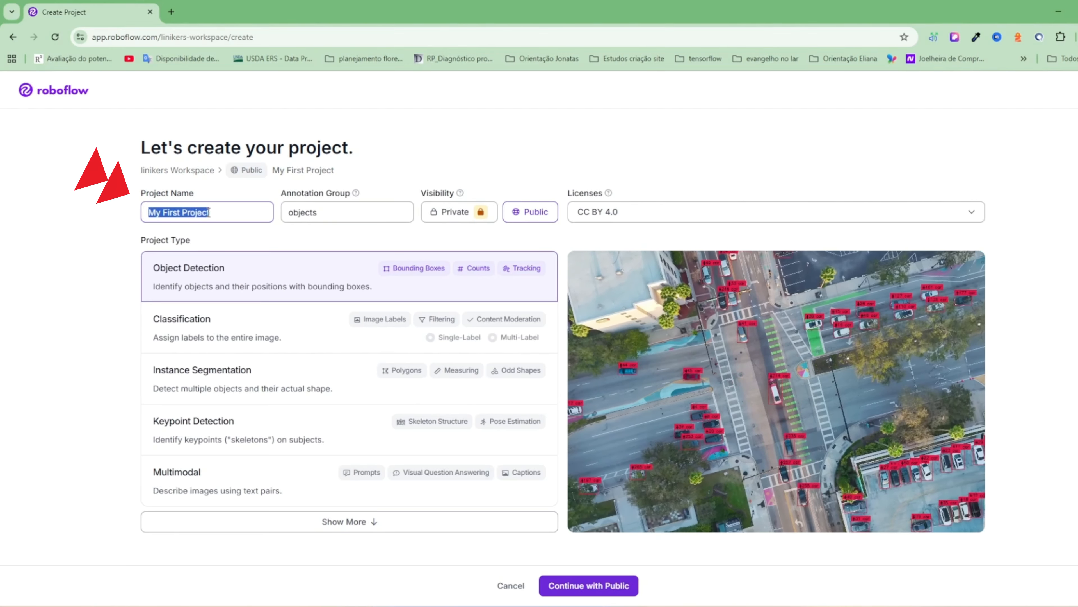
text(La)
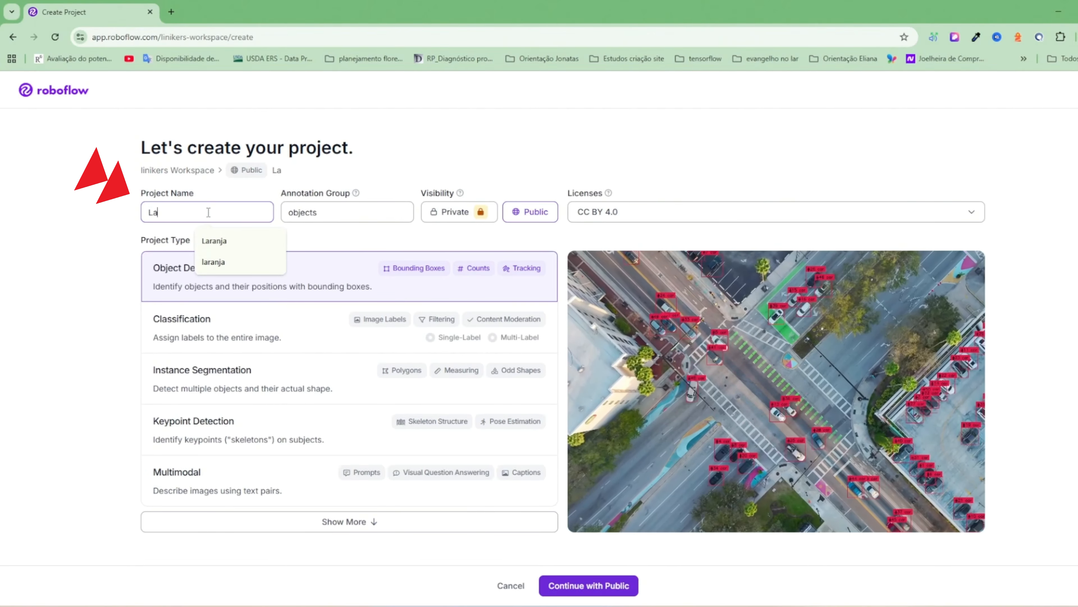
text(ranja)
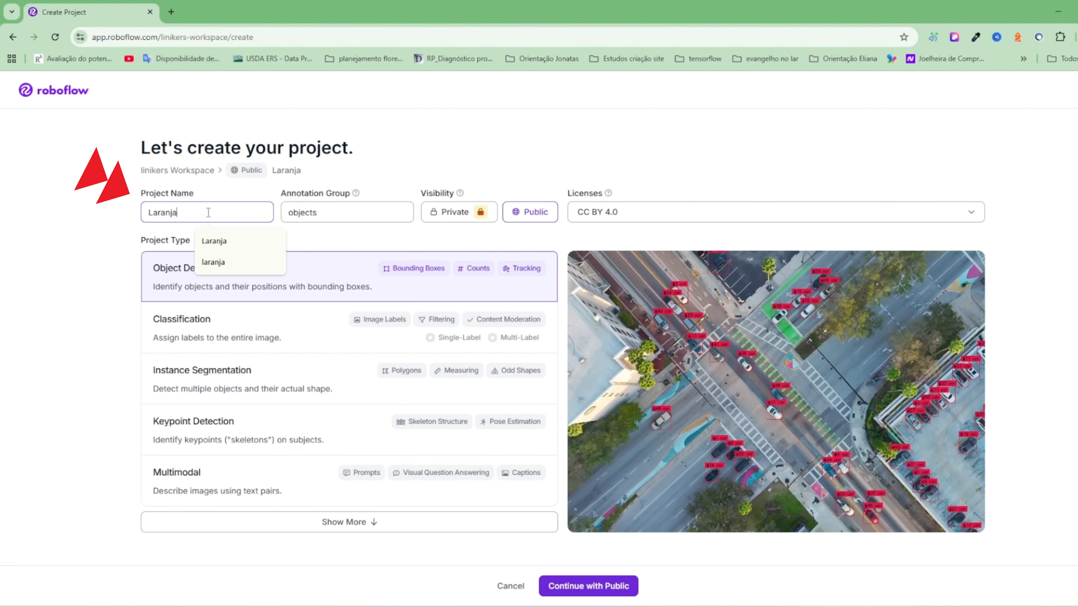
- Set the annotation group to laranja and create the public Object Detection project with the traditional model builder
double_click(309, 213)
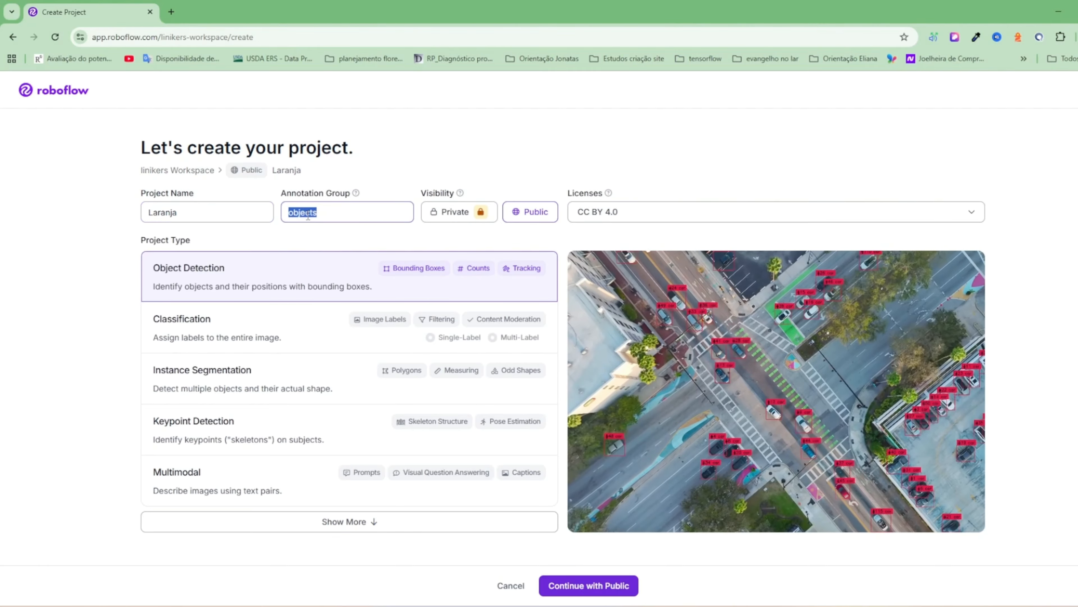
mouse_move(356, 194)
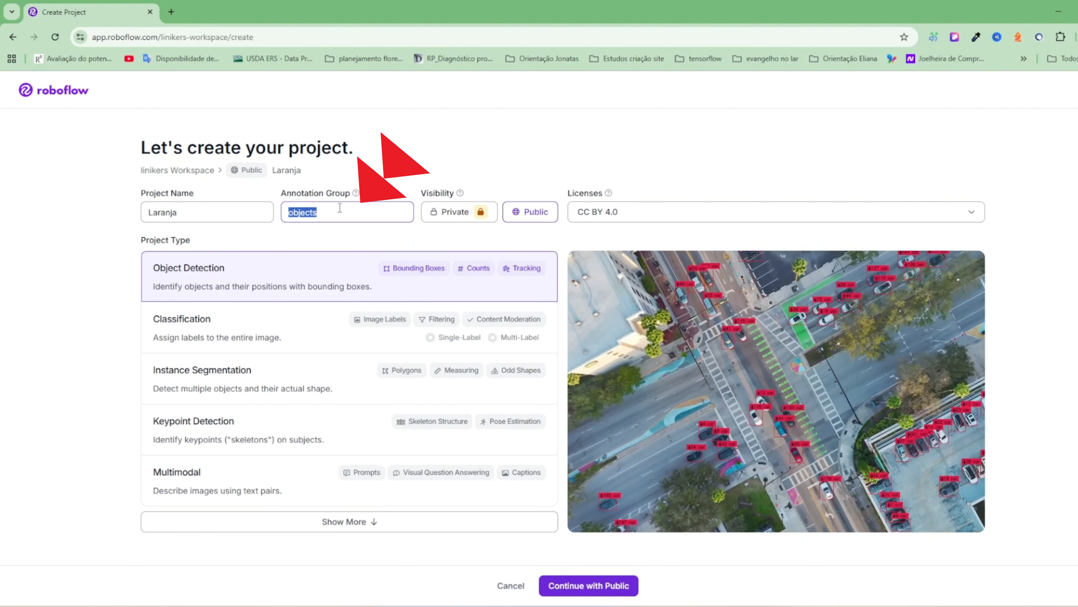
text(laranj)
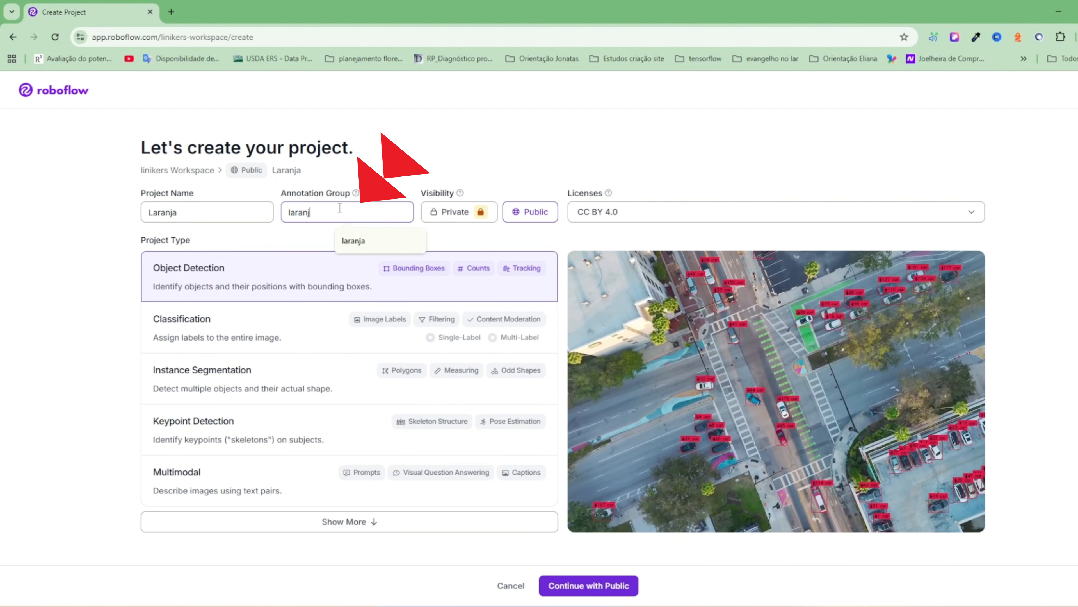
text(a)
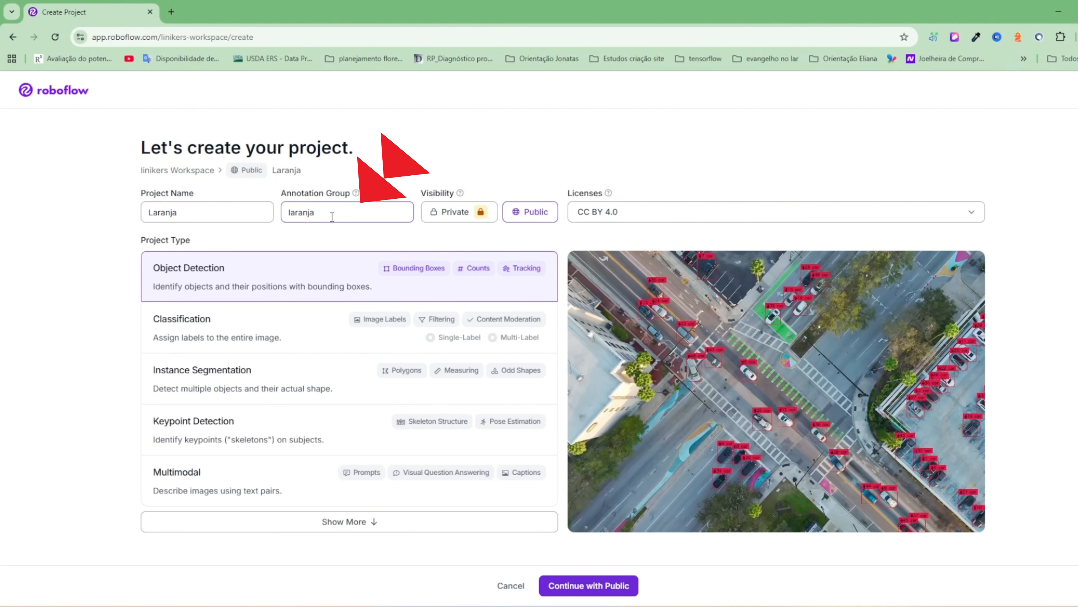
text(-)
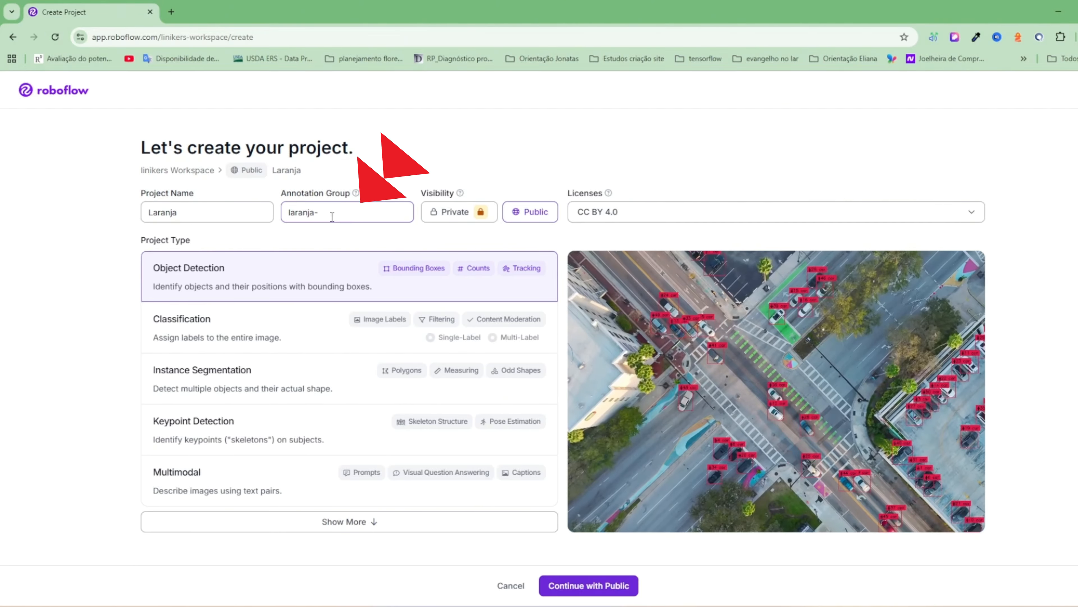
key(BackSpace)
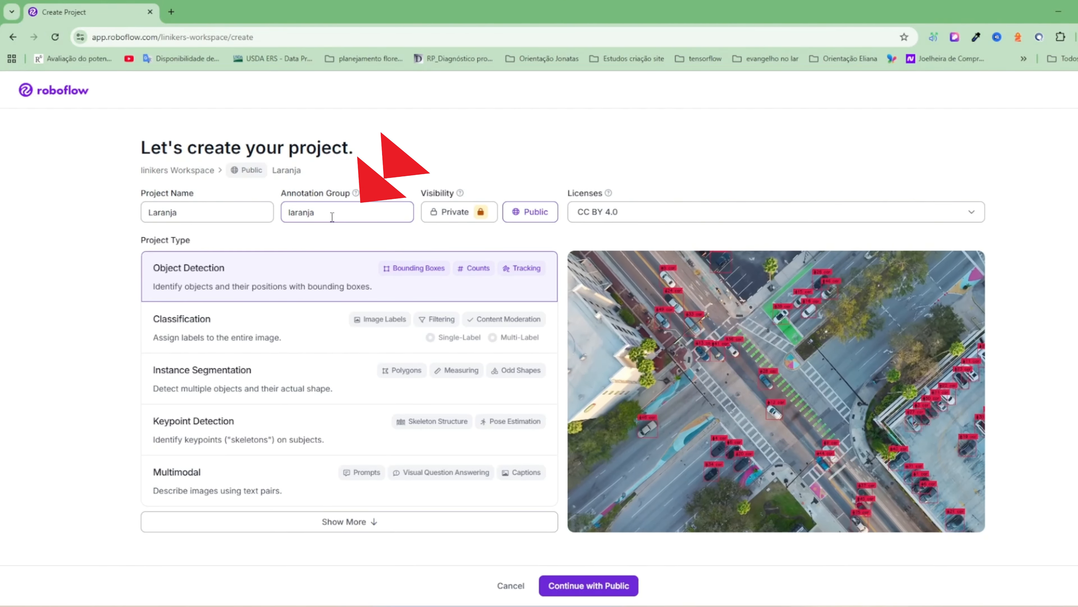
text(-)
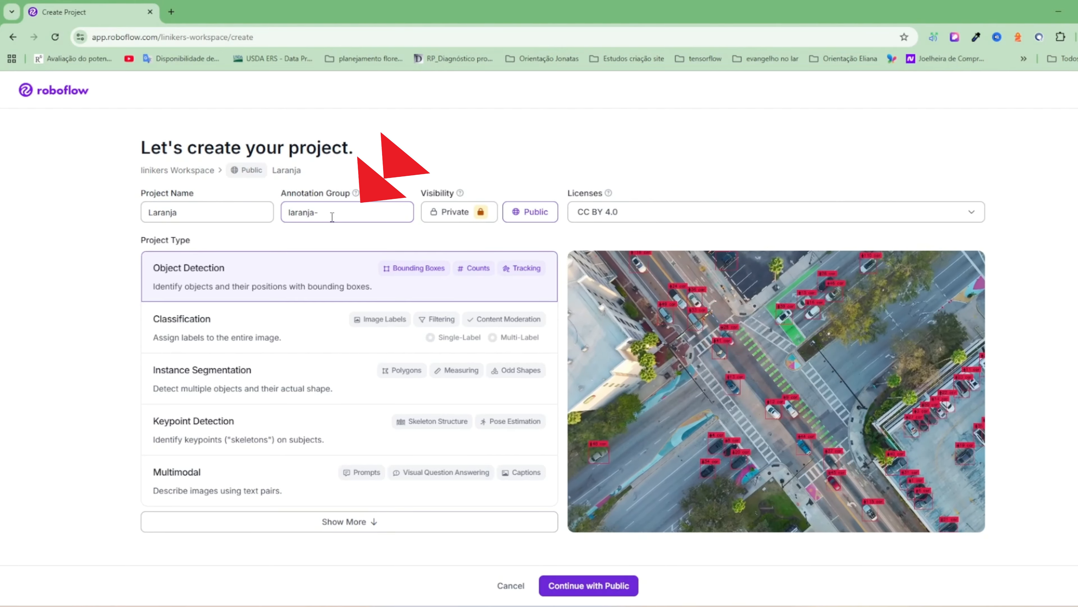
text(ddd)
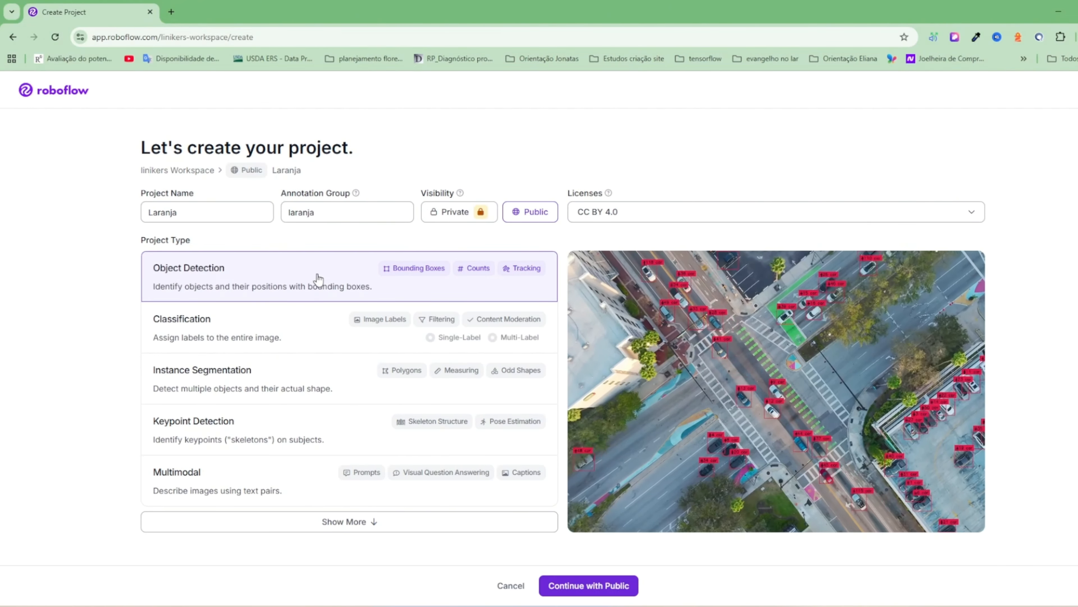
click(585, 589)
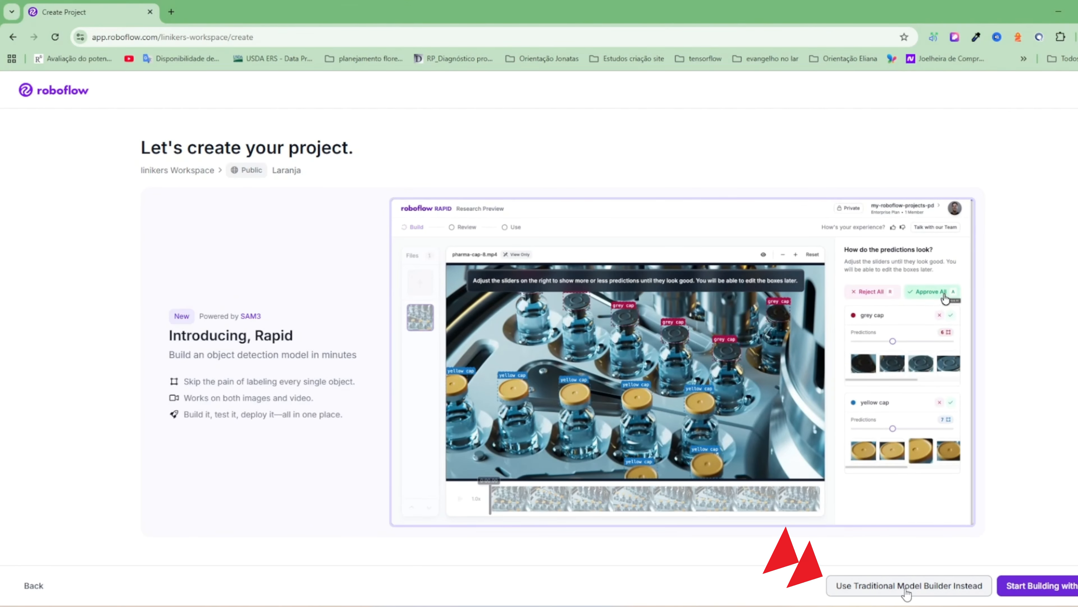
click(917, 594)
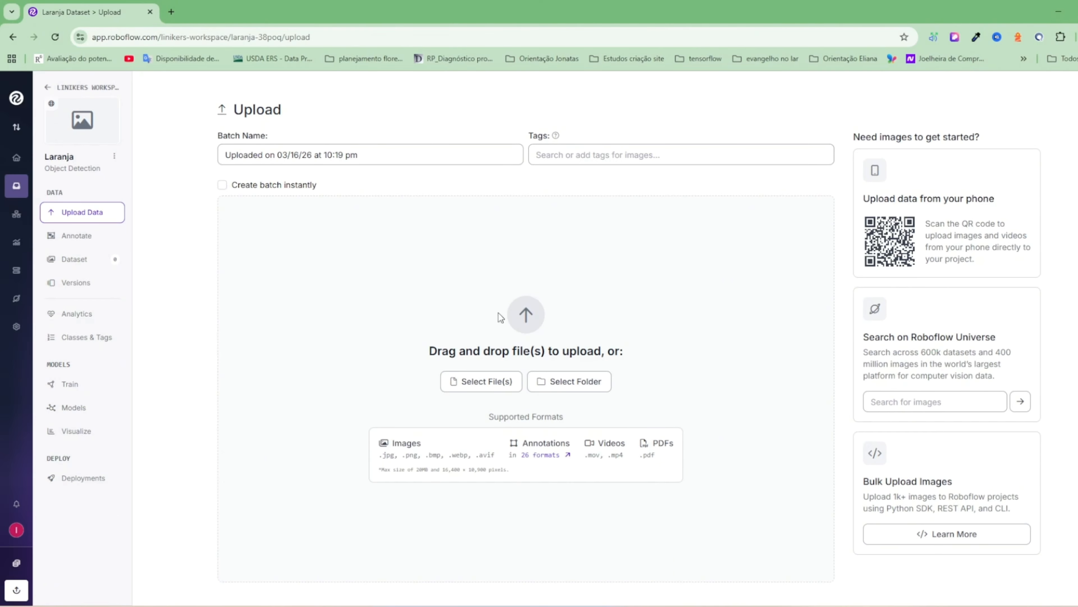
- Add all orange images from the imagens_laranja folder to the upload batch and save it to the project
click(475, 385)
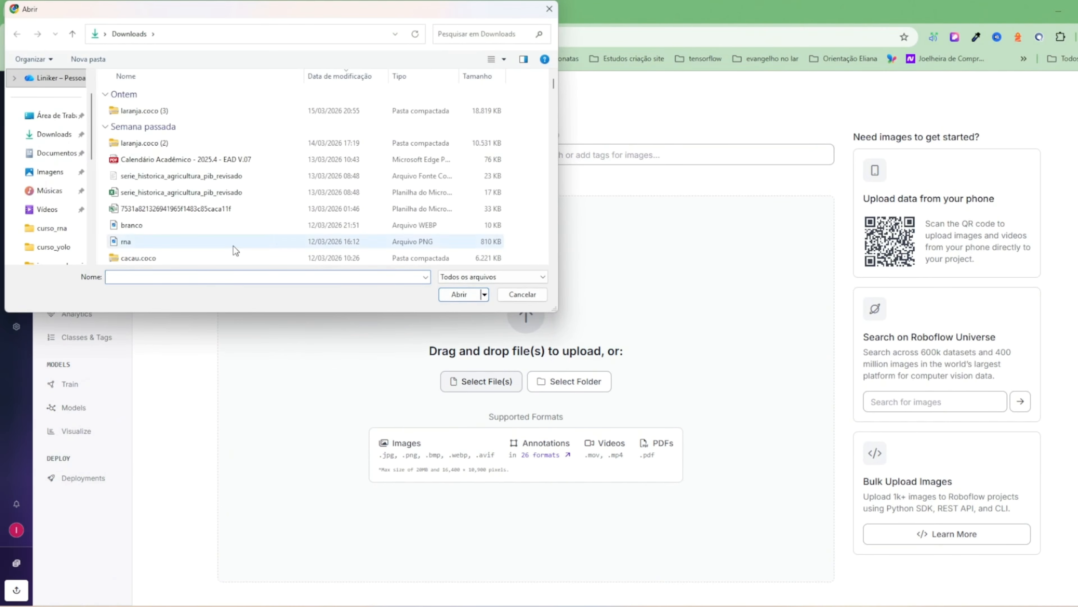
click(549, 9)
key(alt+Tab)
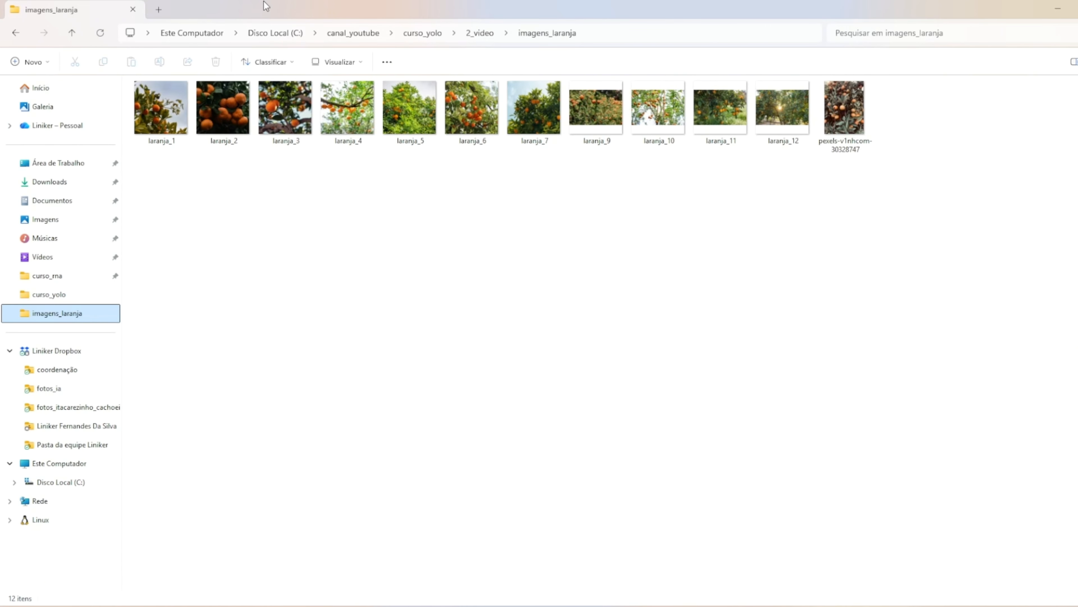
double_click(266, 5)
click(466, 138)
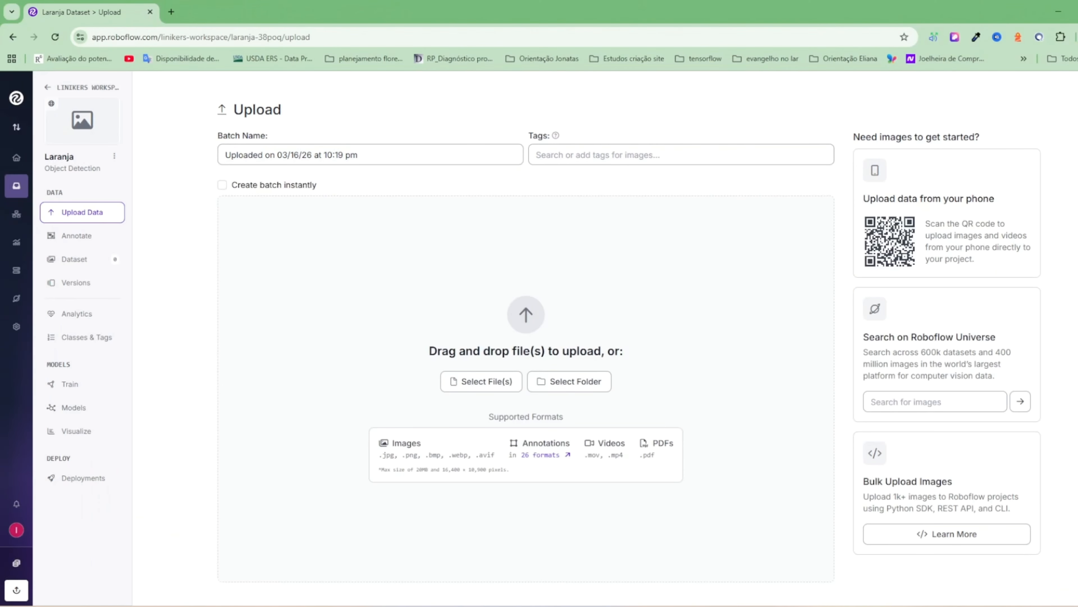
key(alt+Tab)
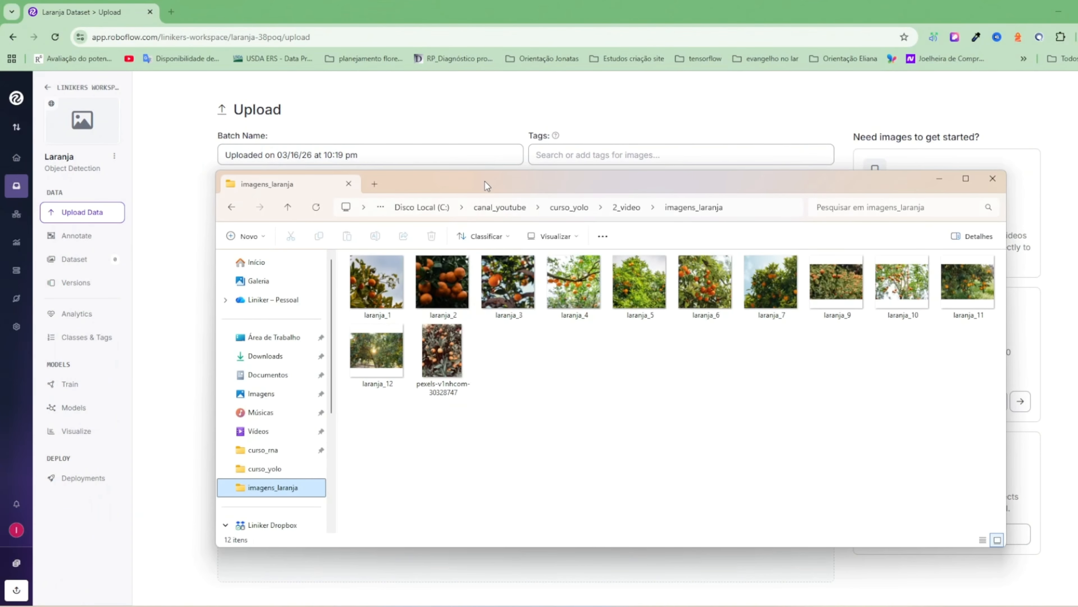
drag(485, 181, 563, 284)
drag(1060, 538, 503, 242)
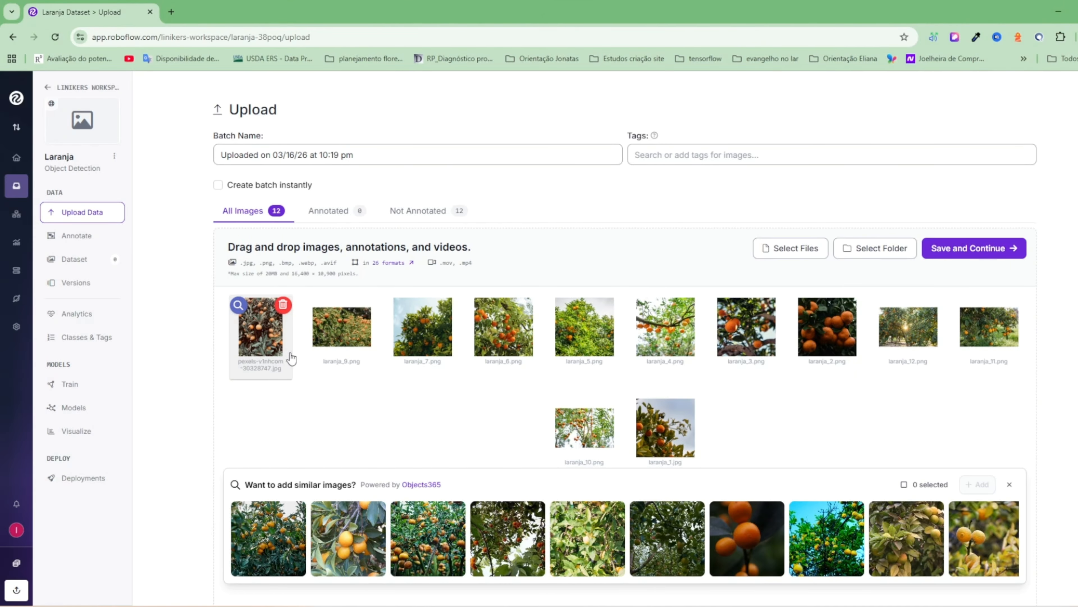
click(982, 250)
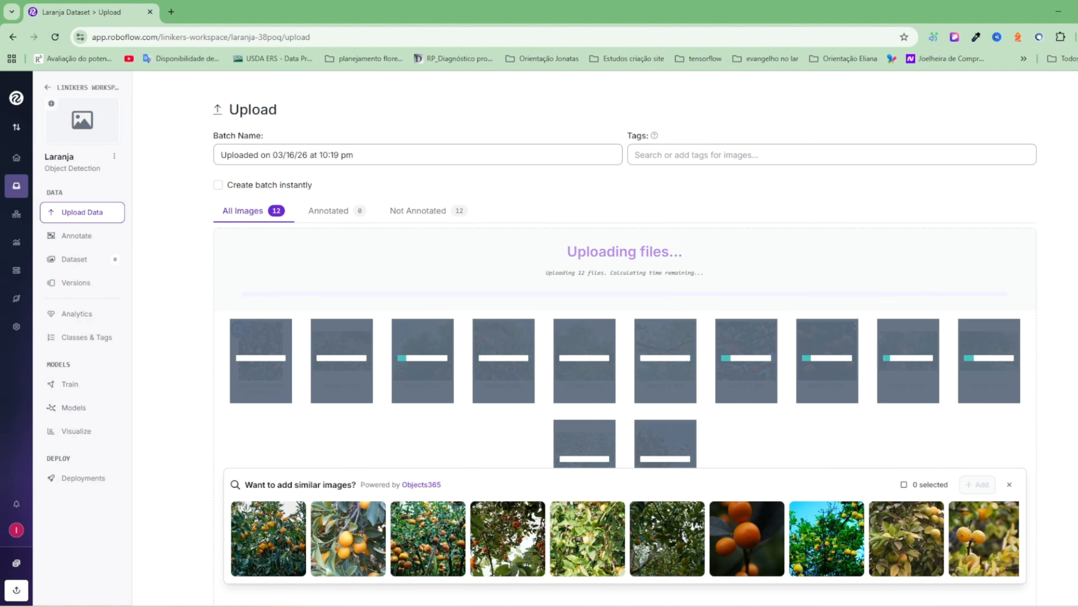
- Open laranja_1 from the imagens_laranja folder in a maximized image viewer and look through the folder's remaining orange photos
mouse_move(694, 605)
click(692, 547)
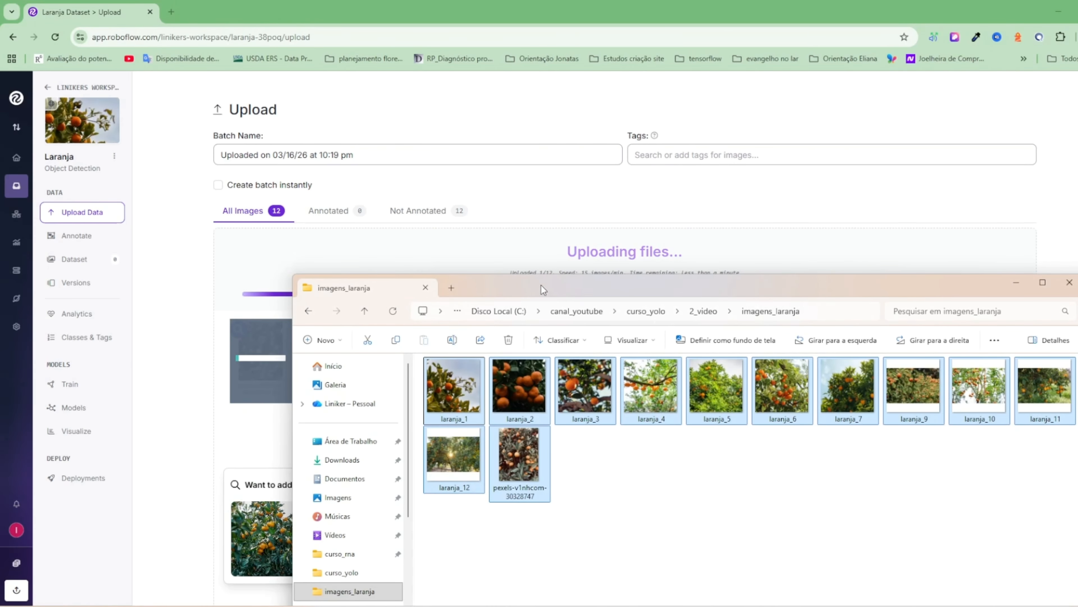
click(437, 381)
double_click(437, 382)
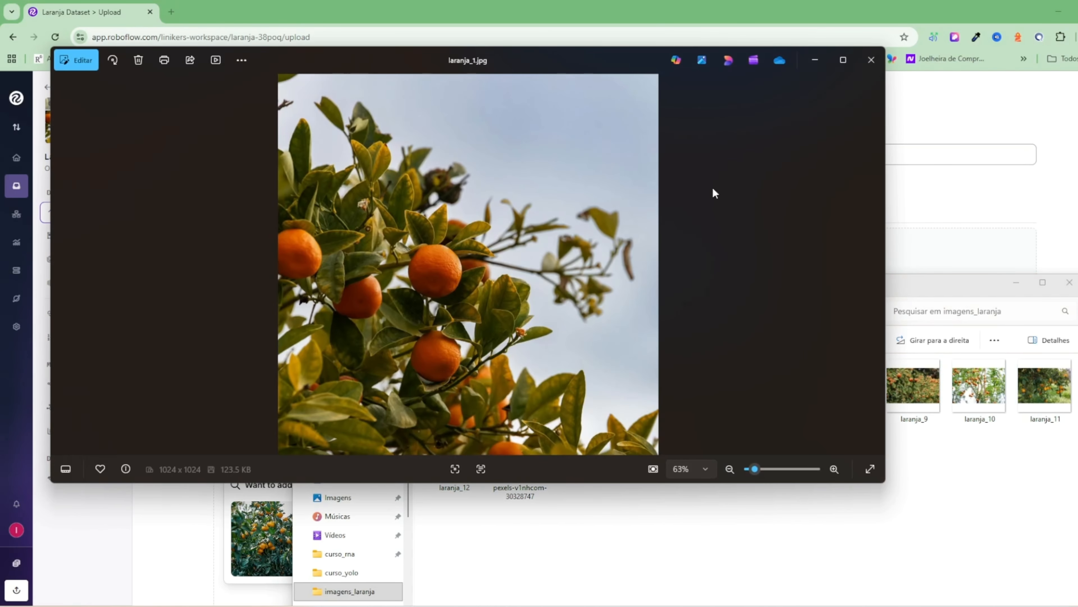
click(838, 61)
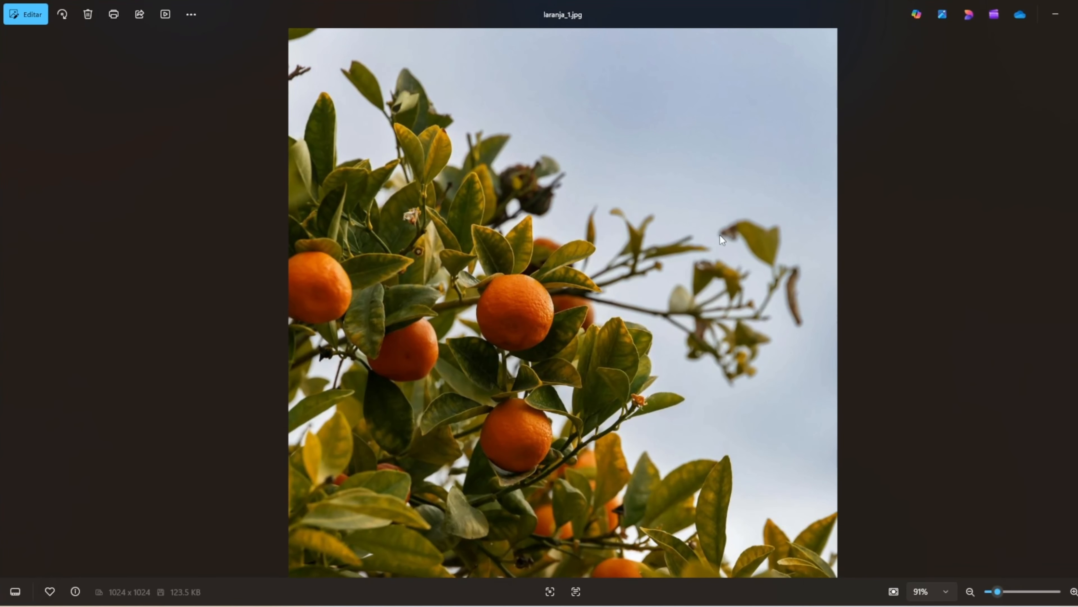
key(Right)
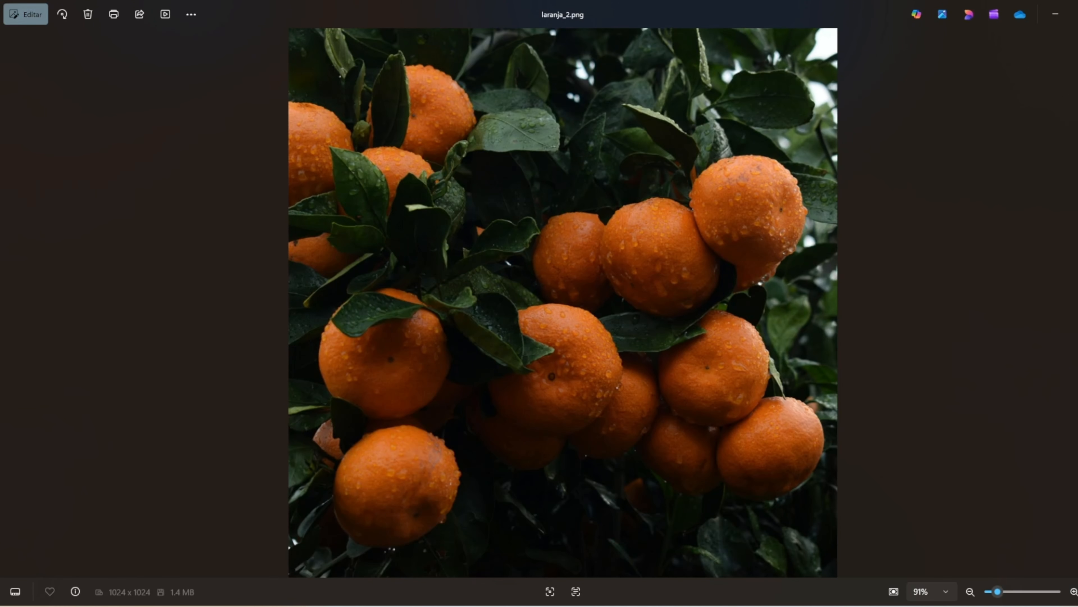
key(Right)
key(Right)
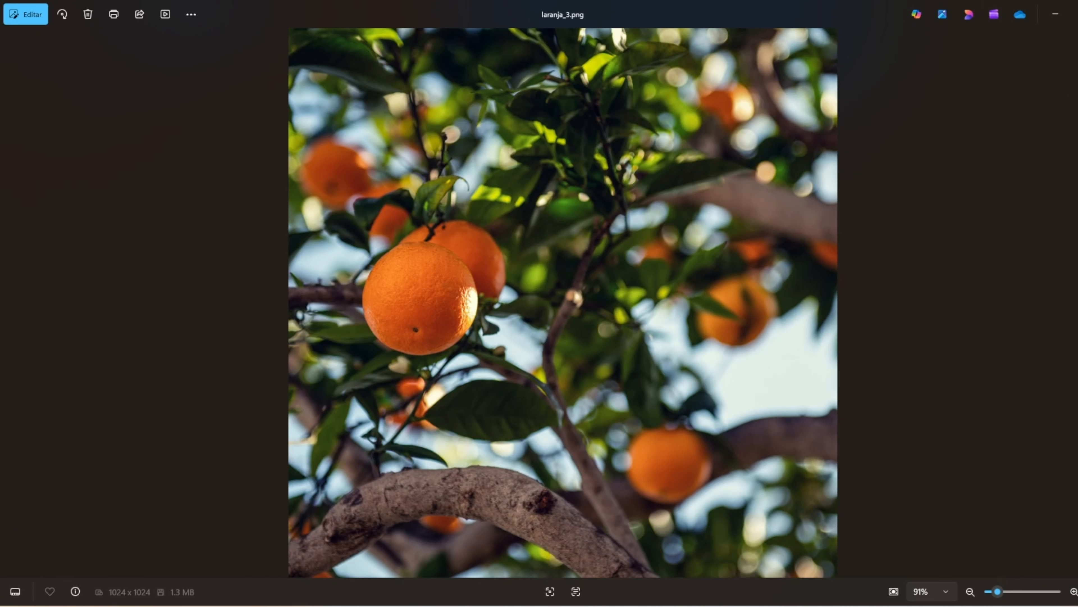
key(Right)
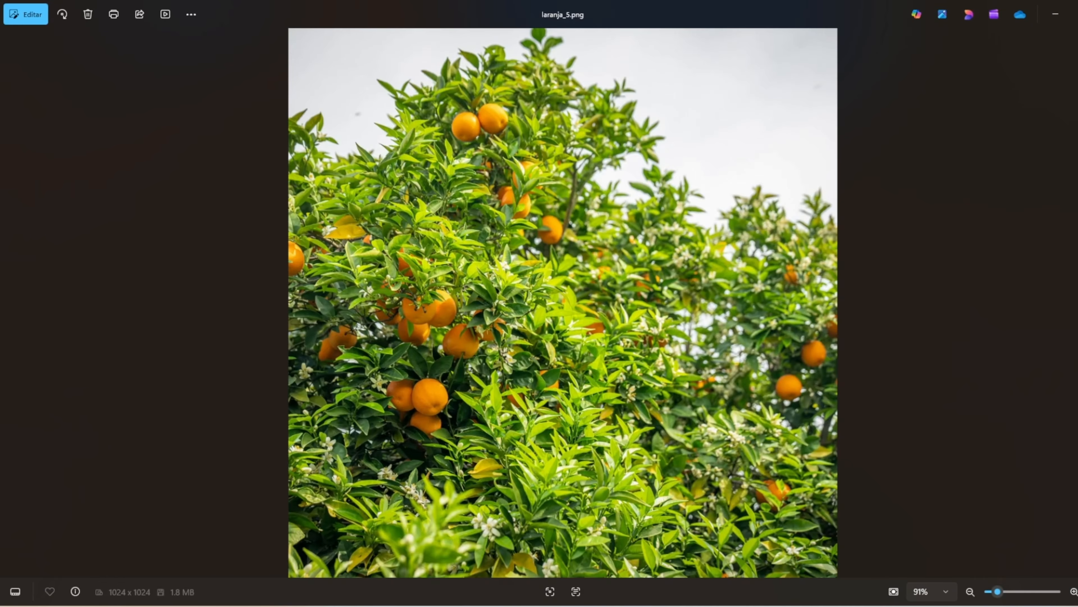
key(Right)
key(Right)
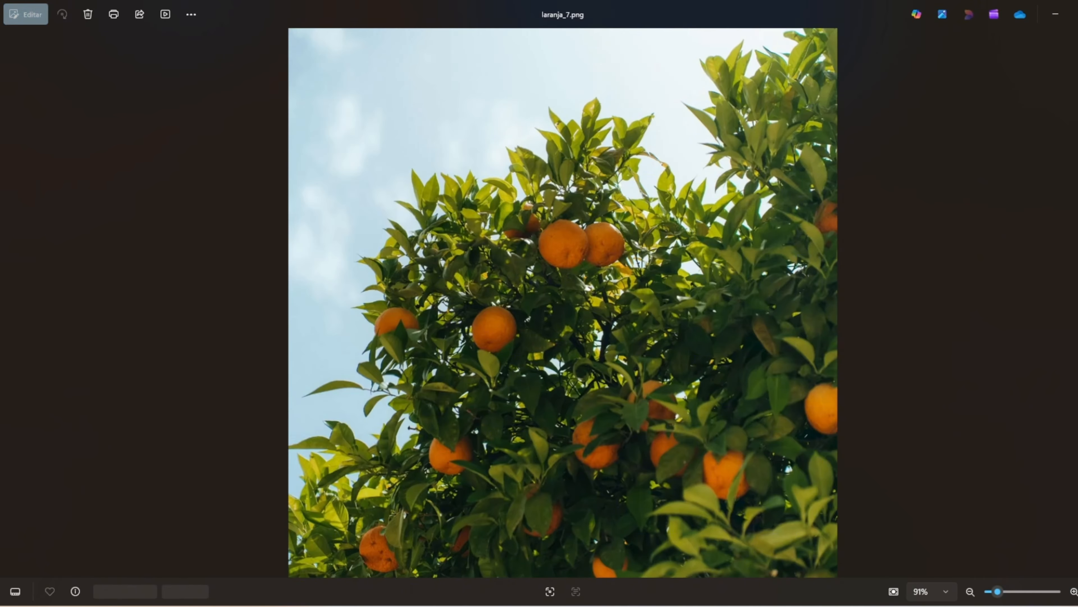
key(Right)
key(Right)
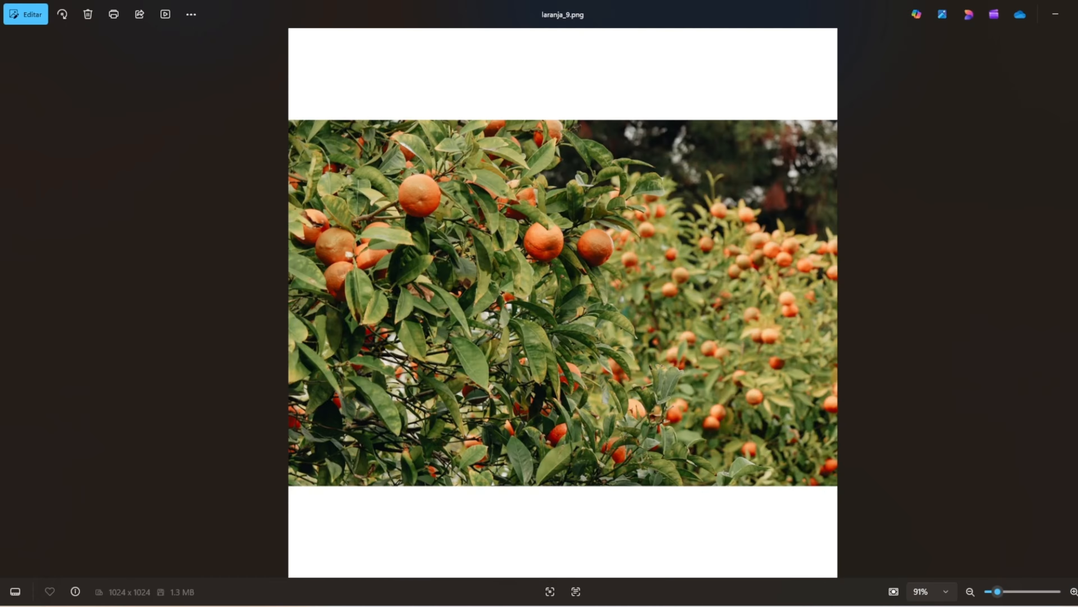
key(Right)
key(Right)
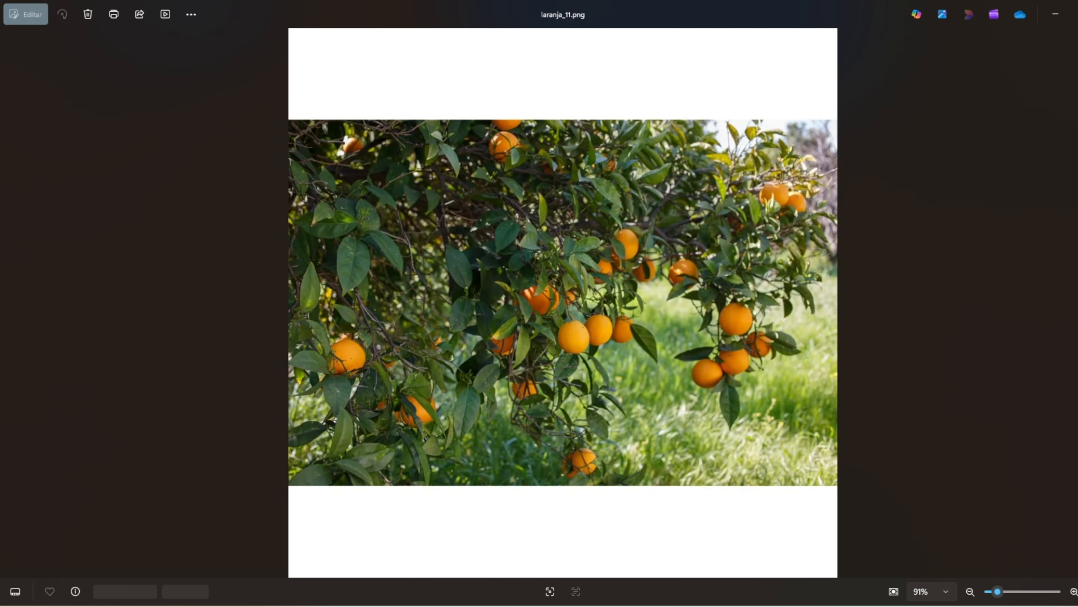
key(Right)
key(Right)
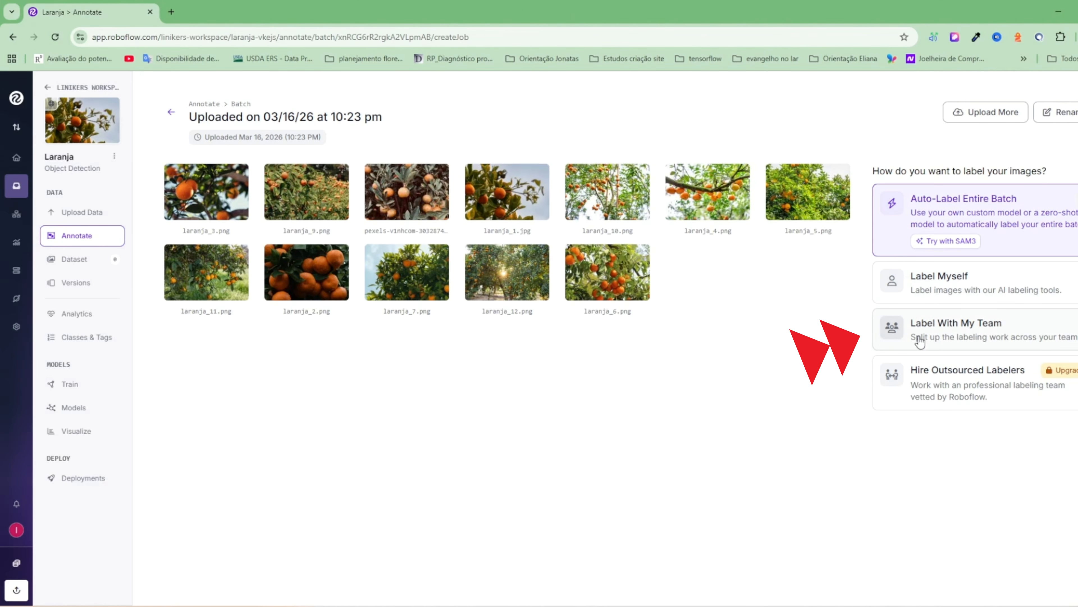
- Check the team assignment options for the uploaded batch, return without assigning, and choose Label Myself instead
click(983, 338)
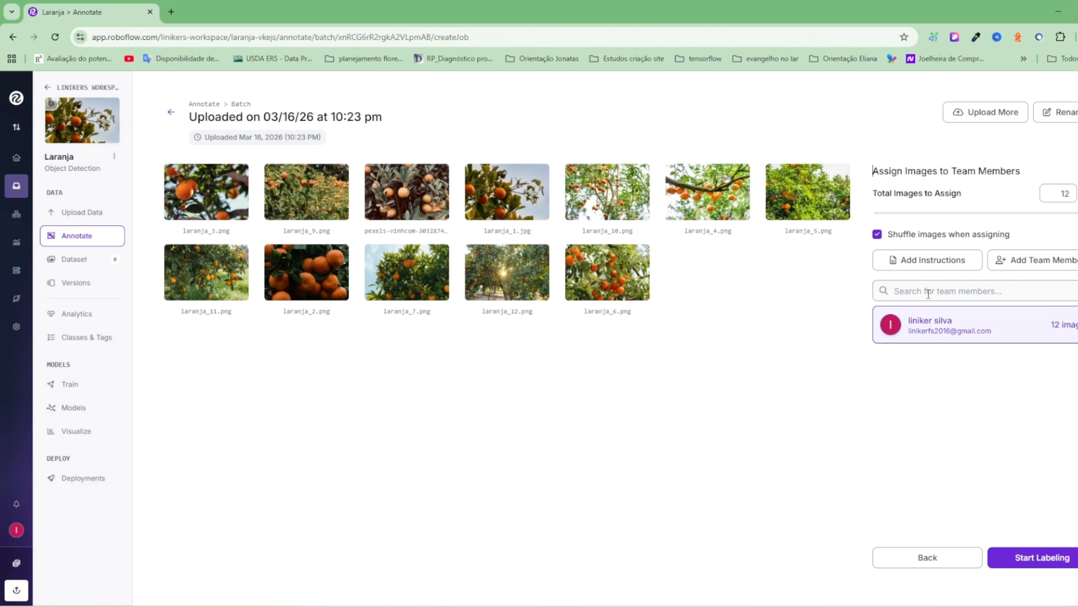
click(942, 563)
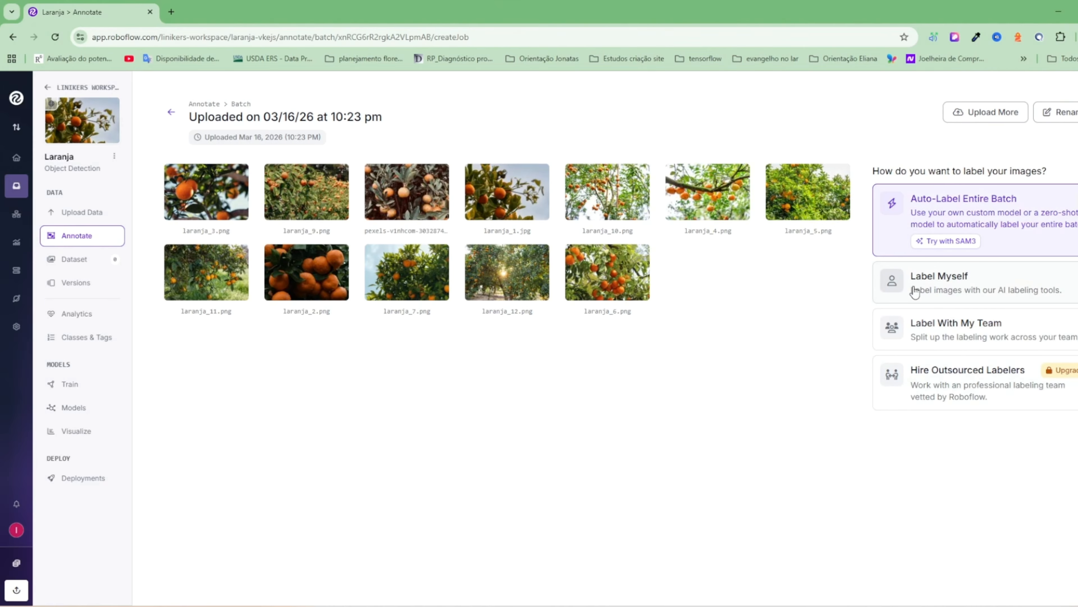
click(972, 284)
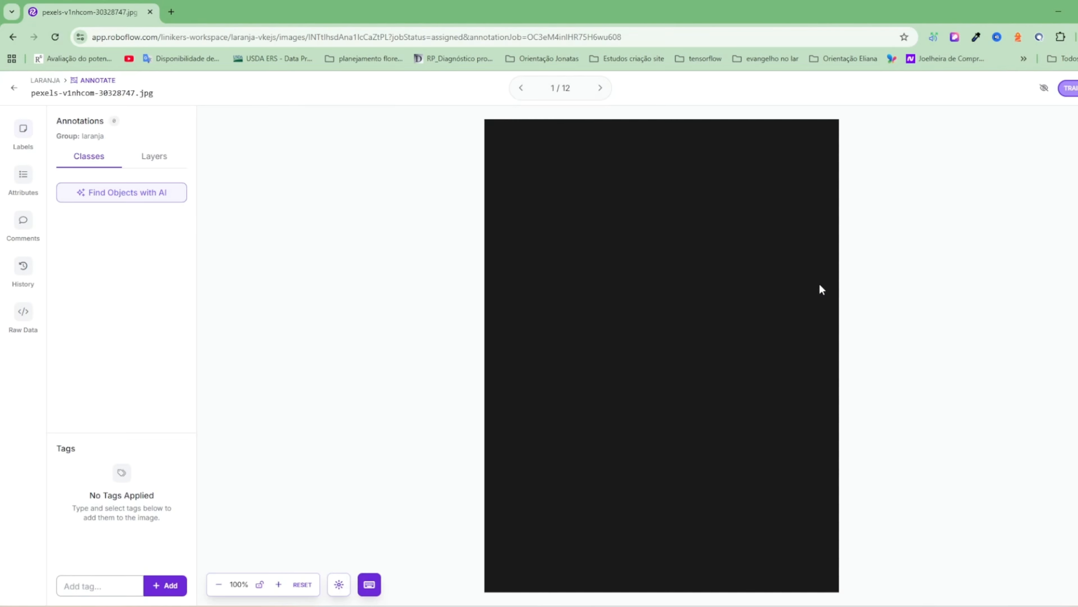
- Return to the labeling job's overview and examine its annotated and unannotated progress
click(13, 89)
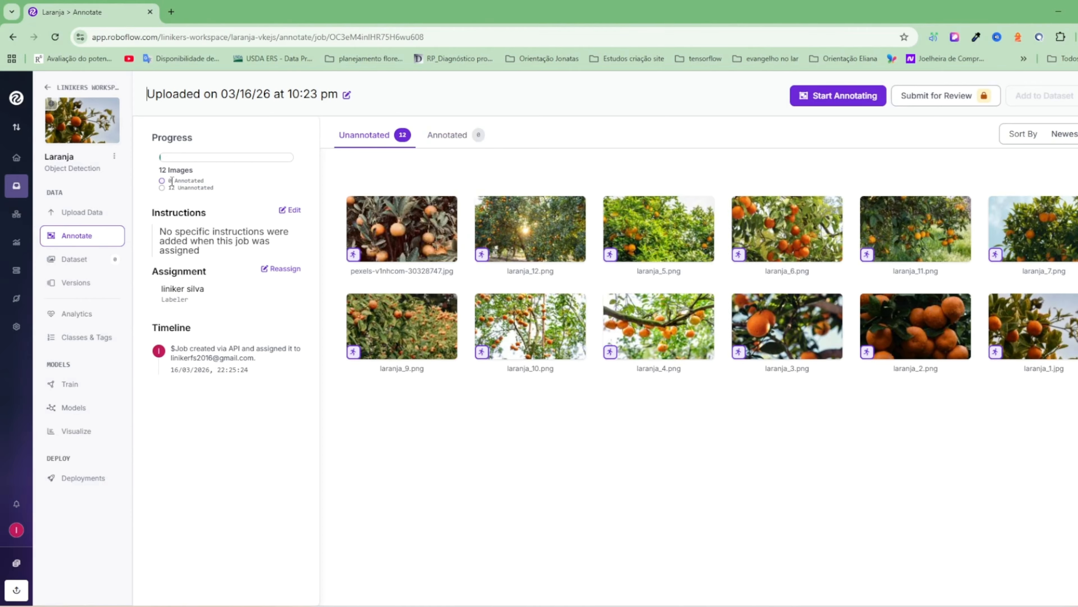
drag(170, 180, 233, 190)
click(401, 179)
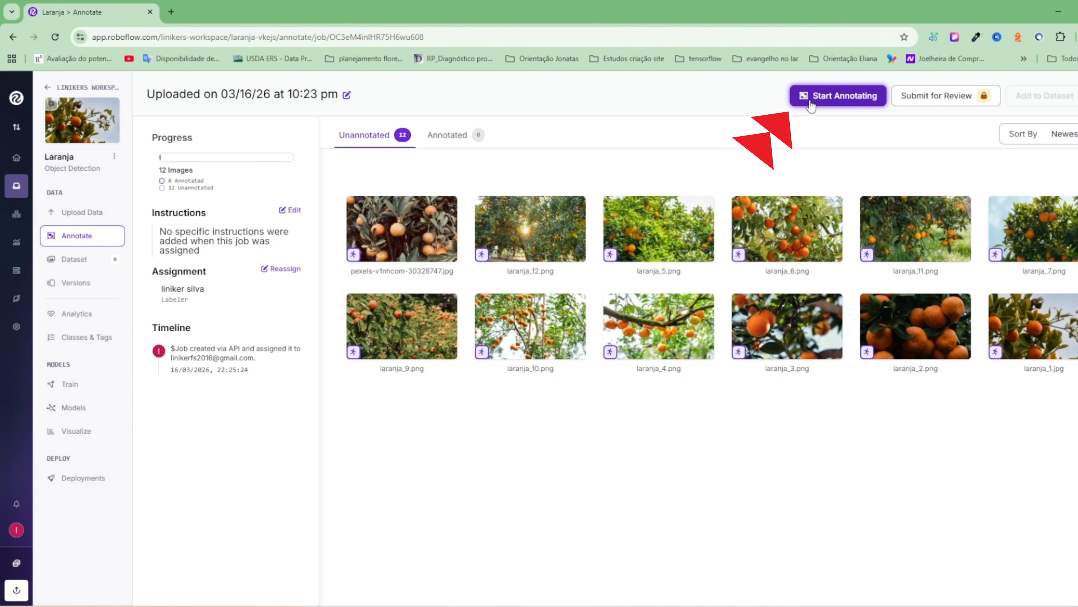
- Start annotating the job's first image, draw a bounding box around the central orange and save it with the new class laranja
click(834, 100)
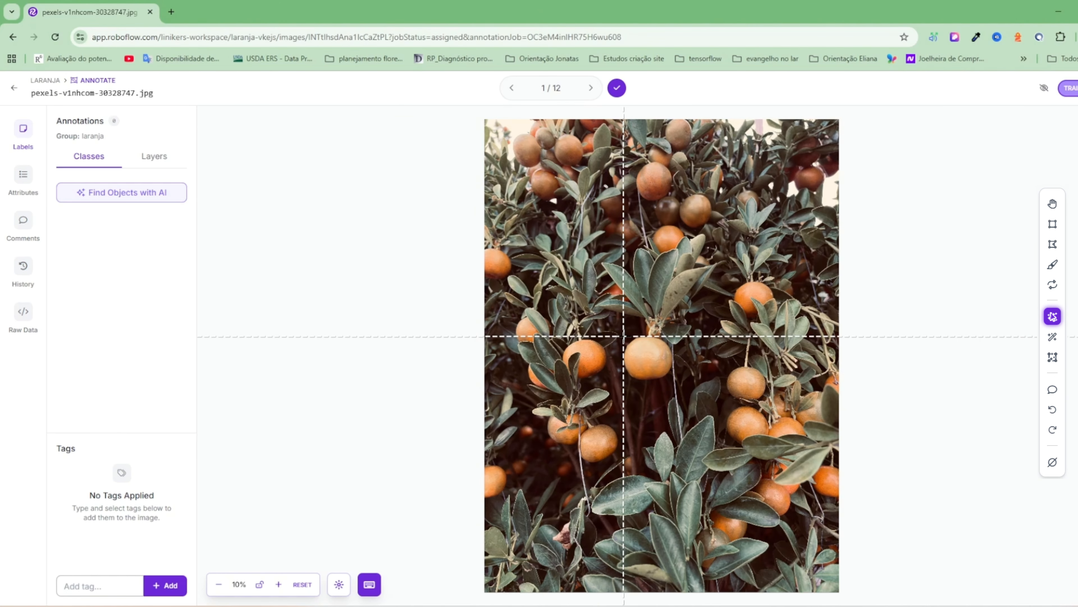
drag(623, 336, 673, 381)
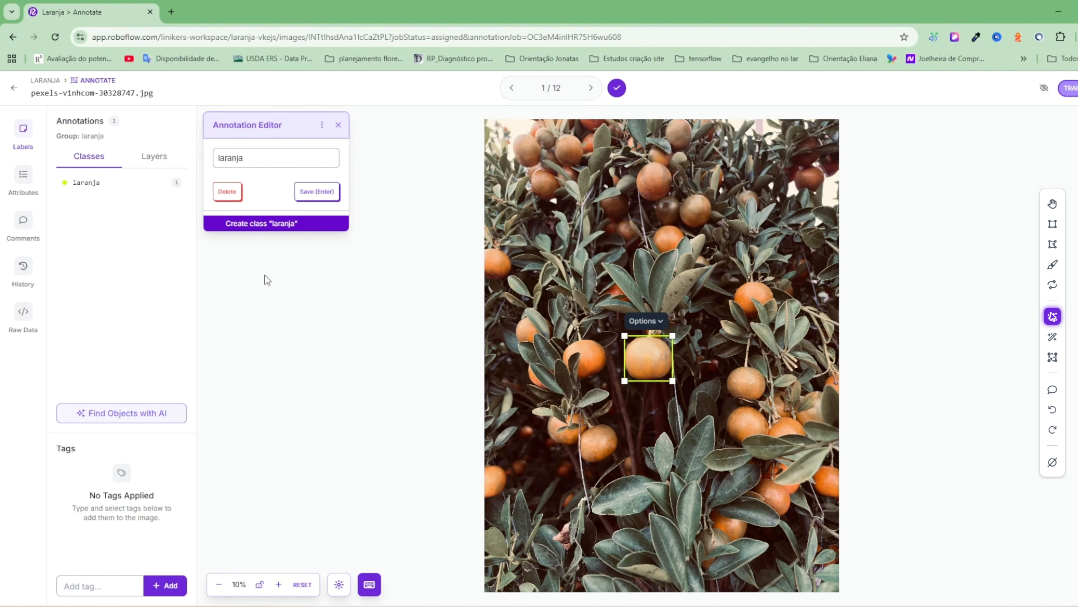
click(230, 159)
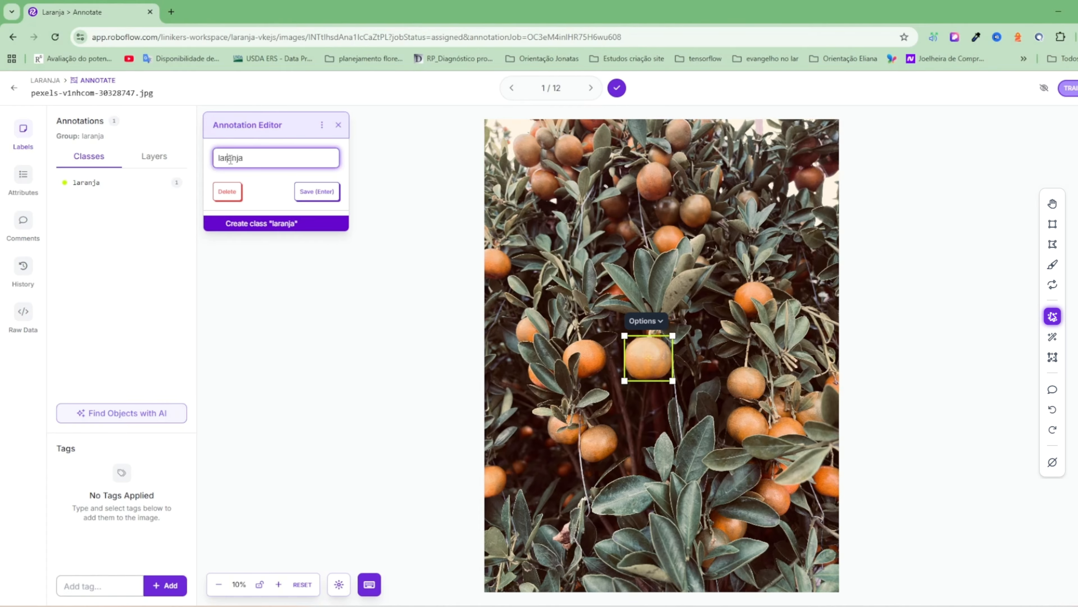
double_click(250, 157)
click(236, 156)
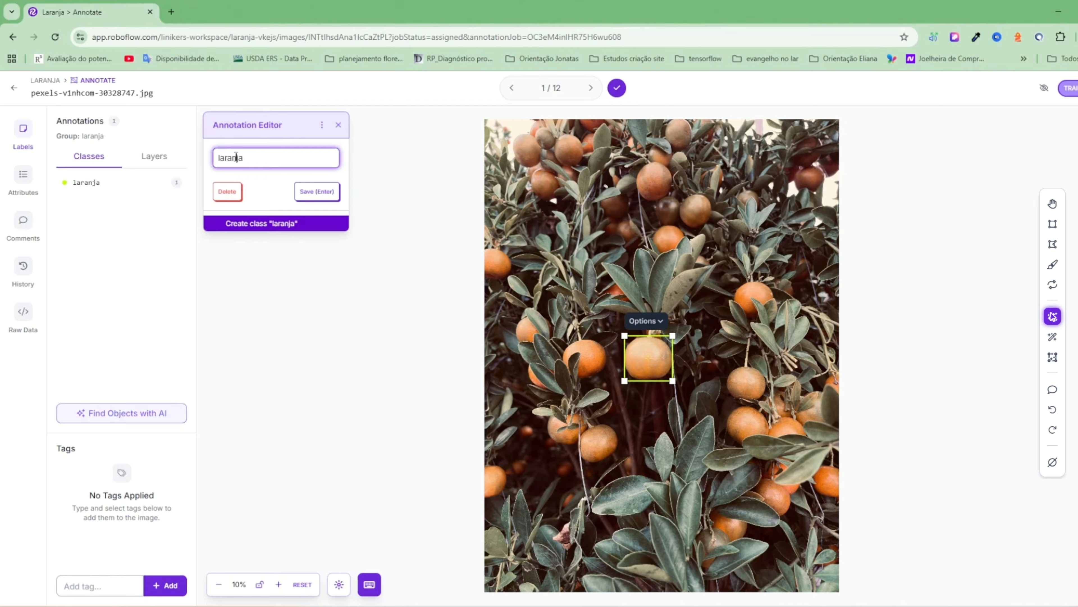
click(313, 201)
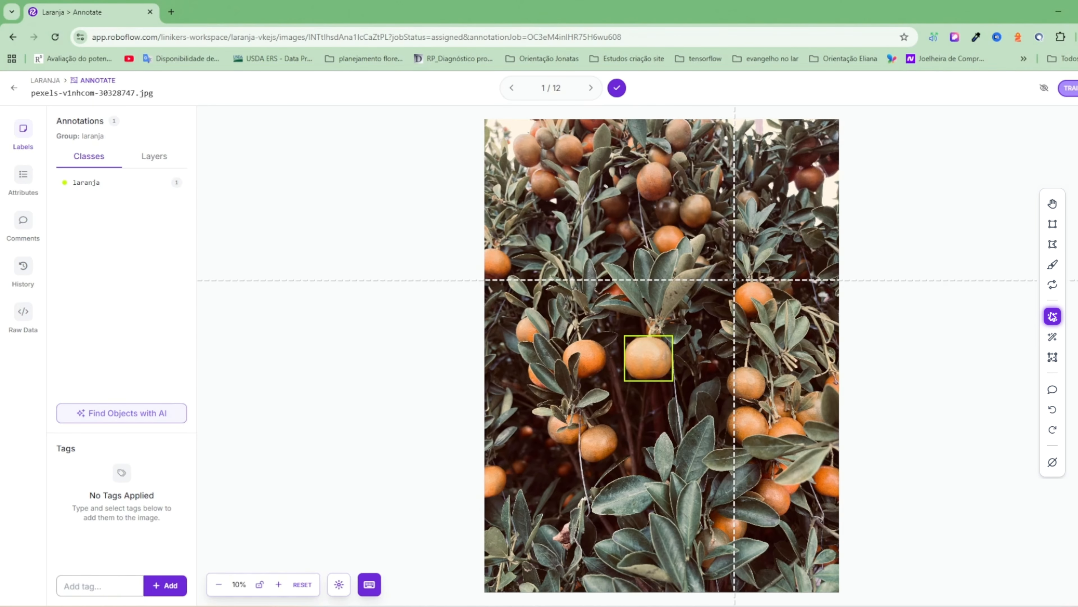
- Box the upper-right orange and the two adjacent lower-left ones, outline the orange below the upper-right box with a polygon, and label all four laranja
drag(734, 280, 774, 316)
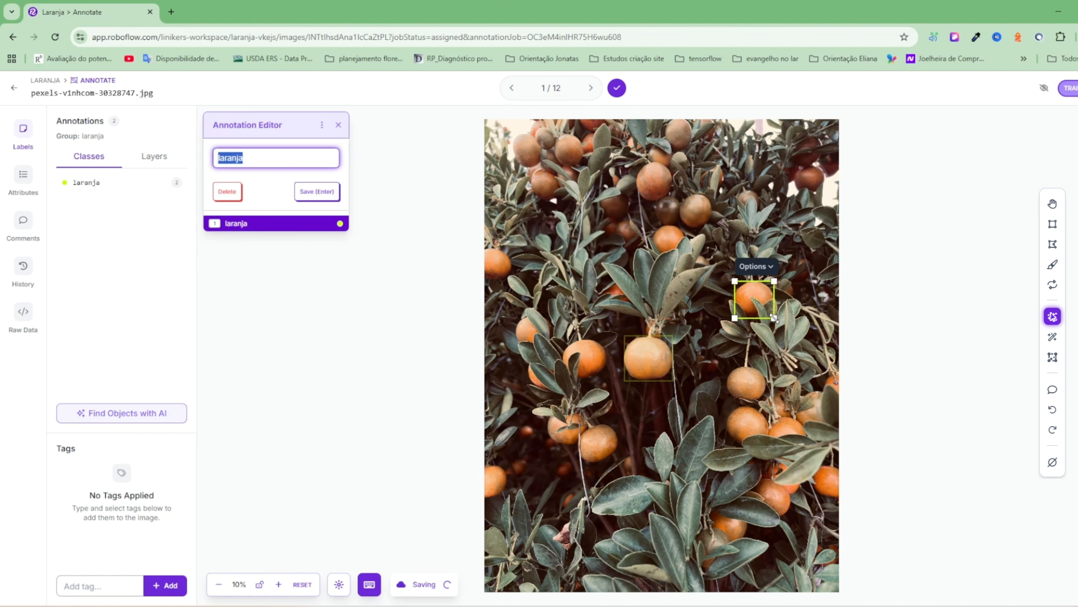
click(305, 193)
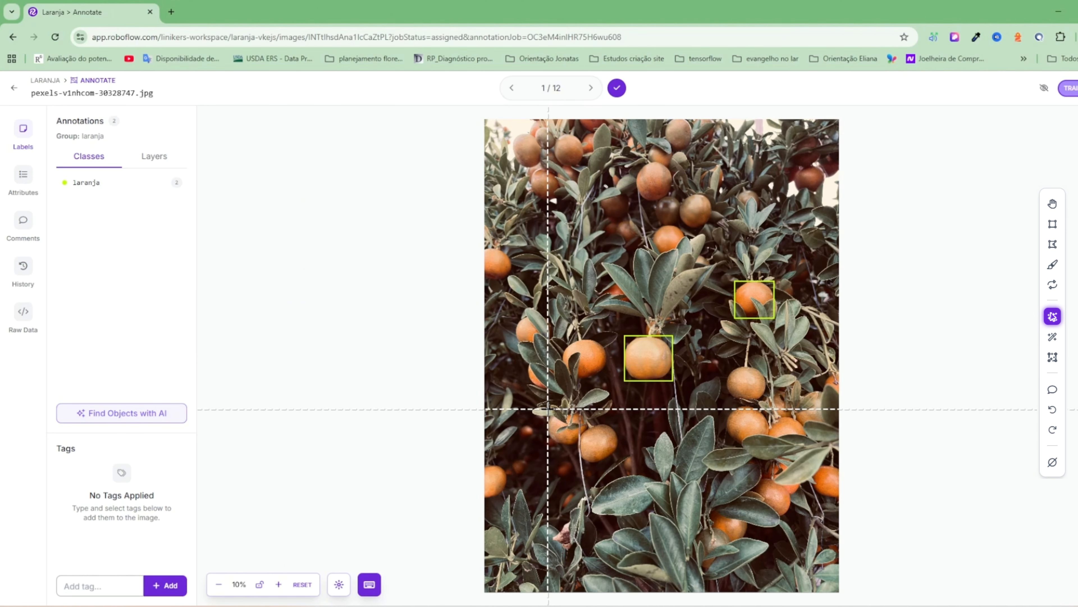
mouse_move(548, 409)
mouse_down()
mouse_move(590, 457)
mouse_move(587, 443)
mouse_up()
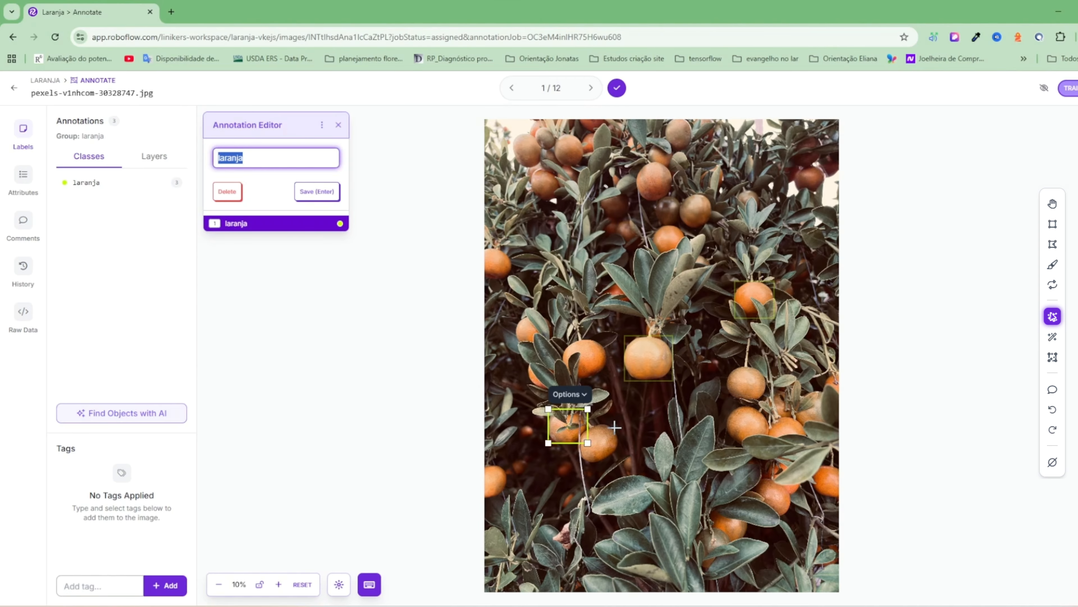
key(Return)
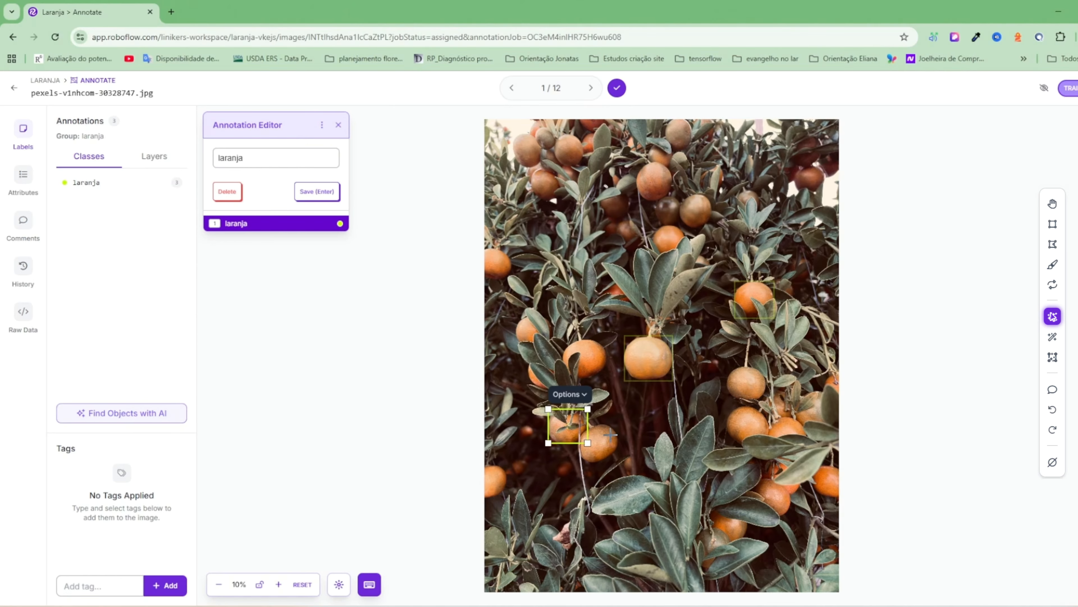
click(313, 193)
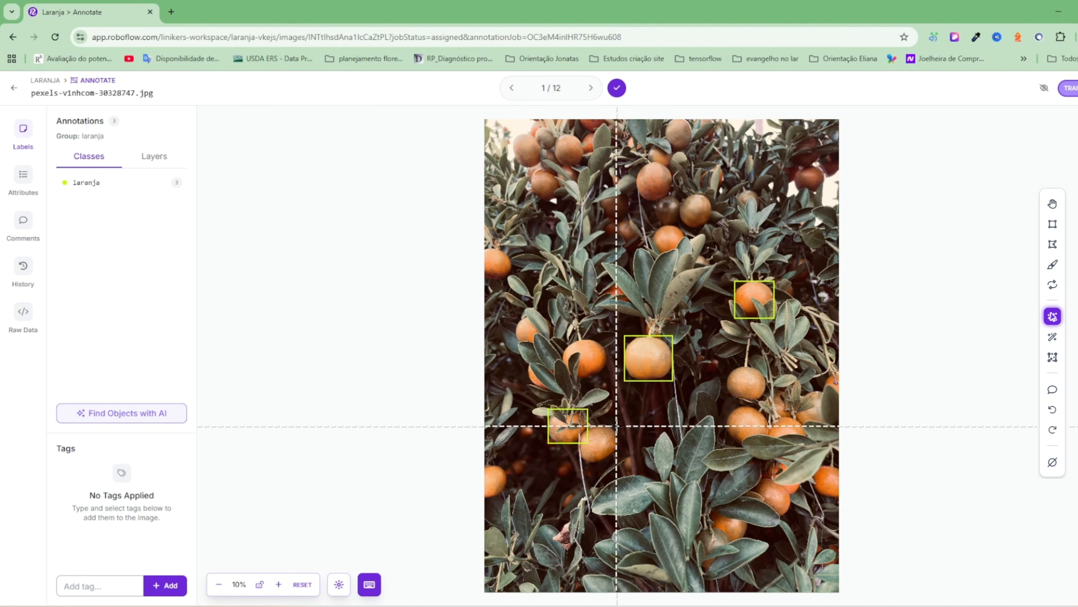
drag(616, 425, 577, 461)
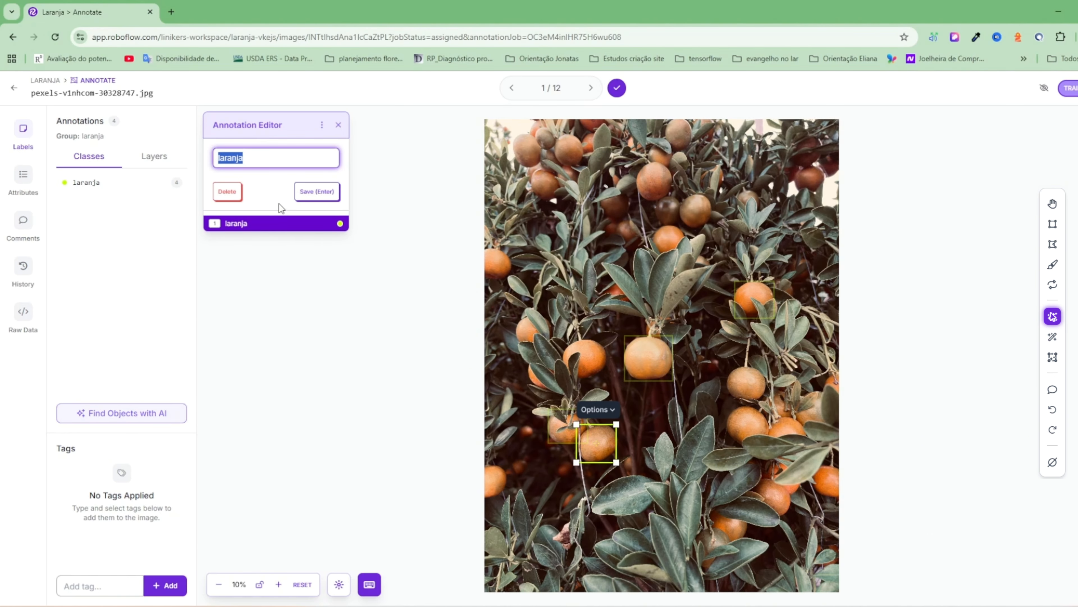
click(319, 194)
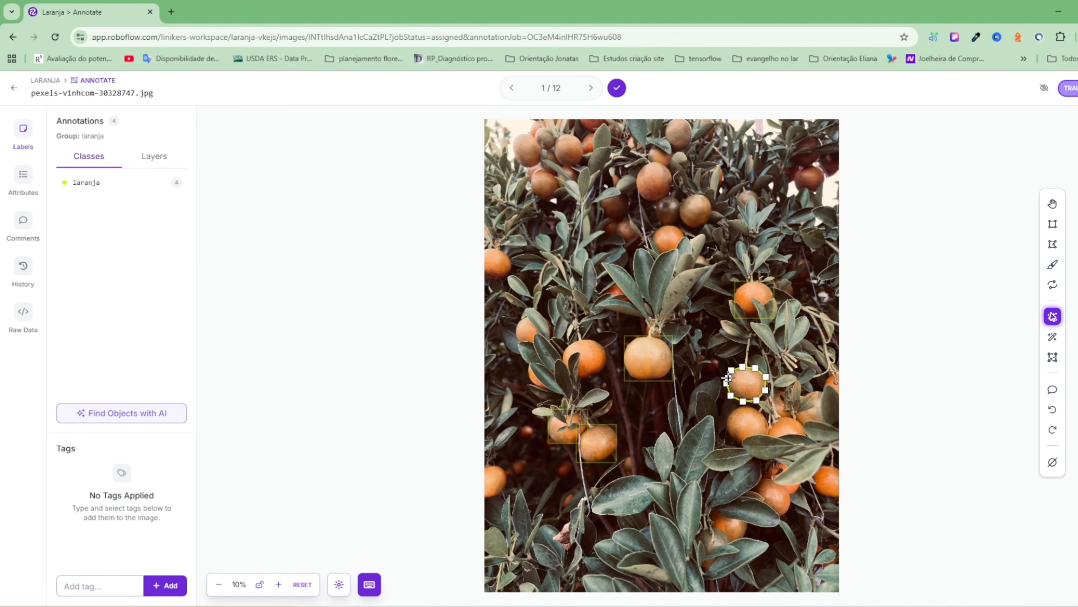
click(727, 377)
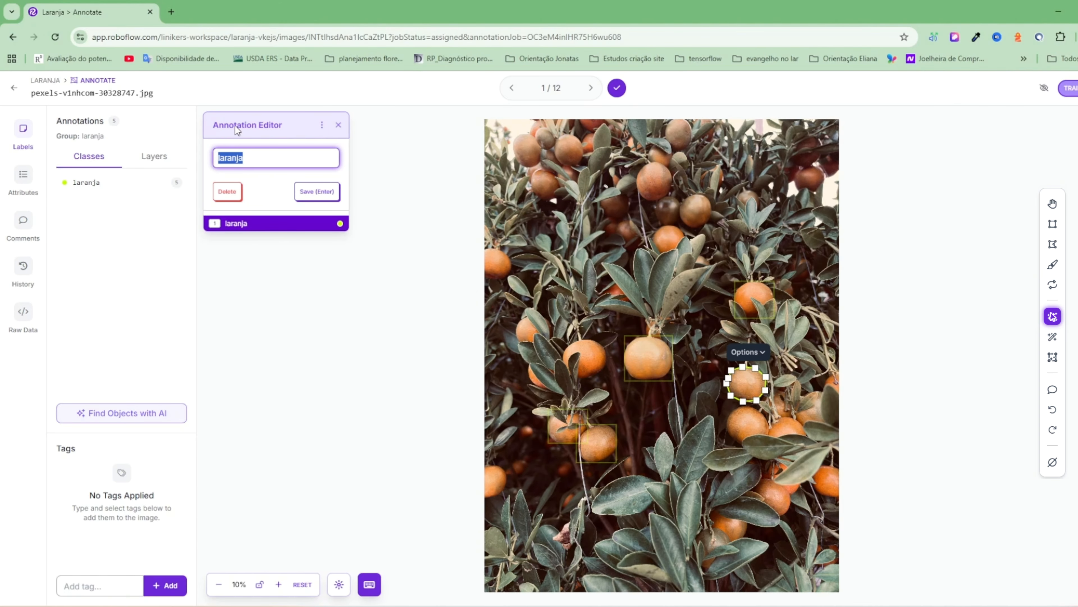
click(312, 193)
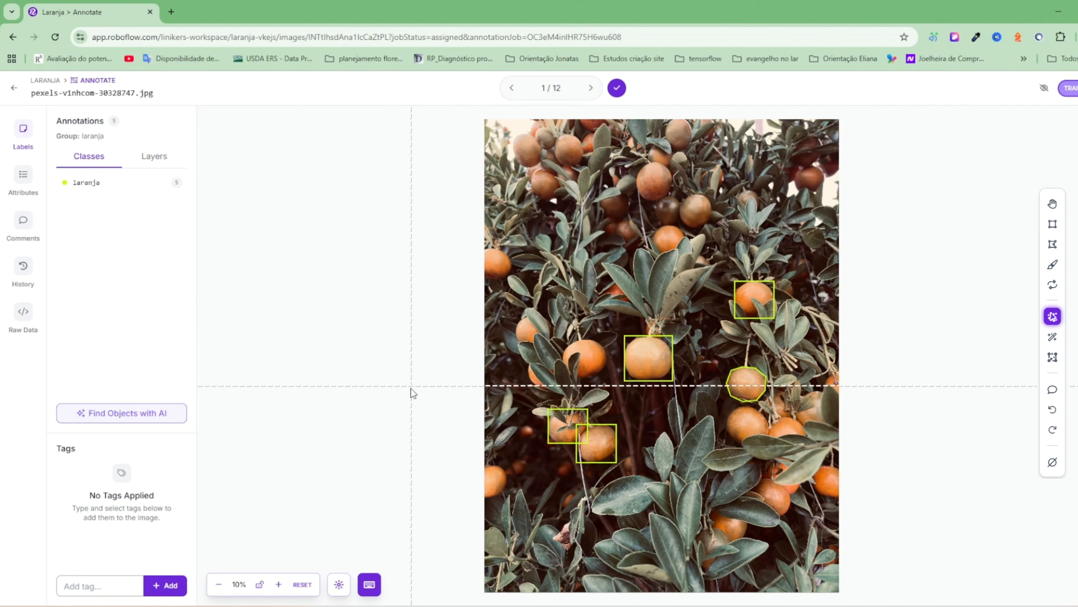
- Outline the upper central orange and the one directly below the hand-drawn polygon with SAM3 Smart Select polygons, saving both as laranja
click(657, 184)
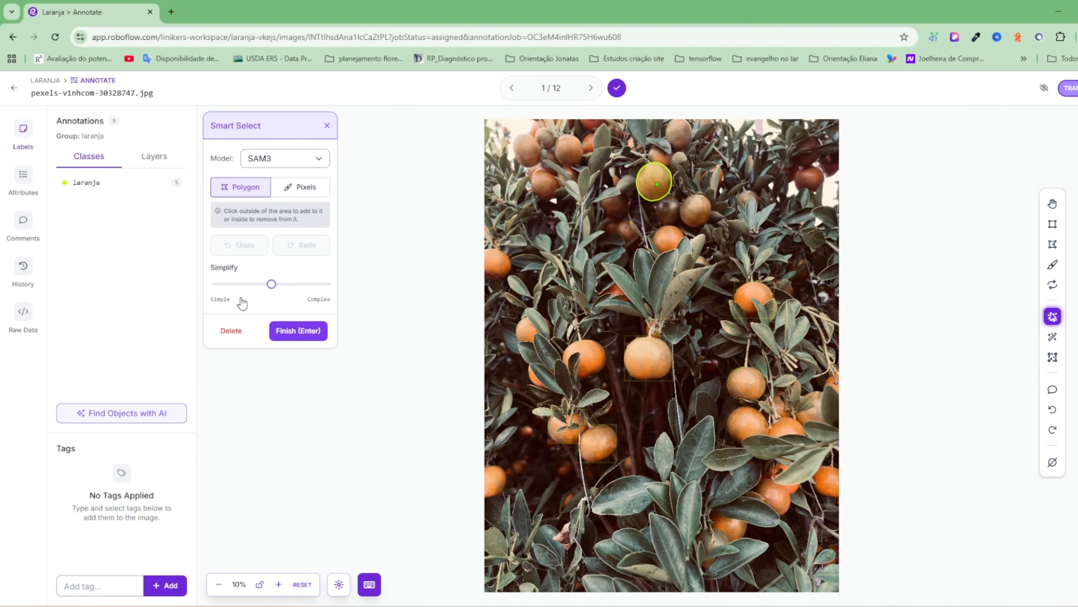
click(302, 337)
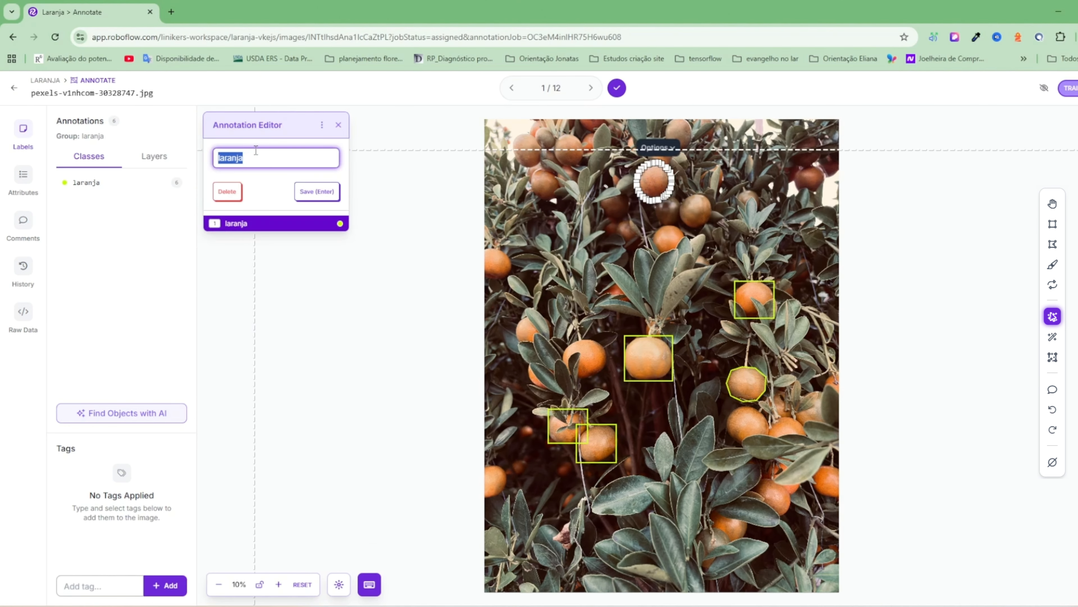
click(248, 158)
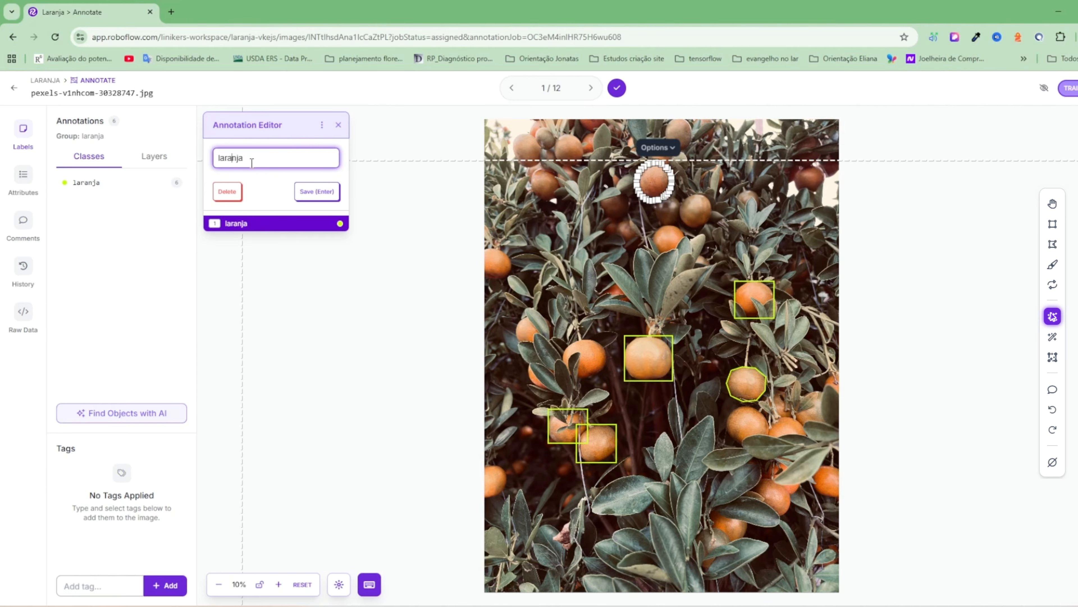
click(317, 195)
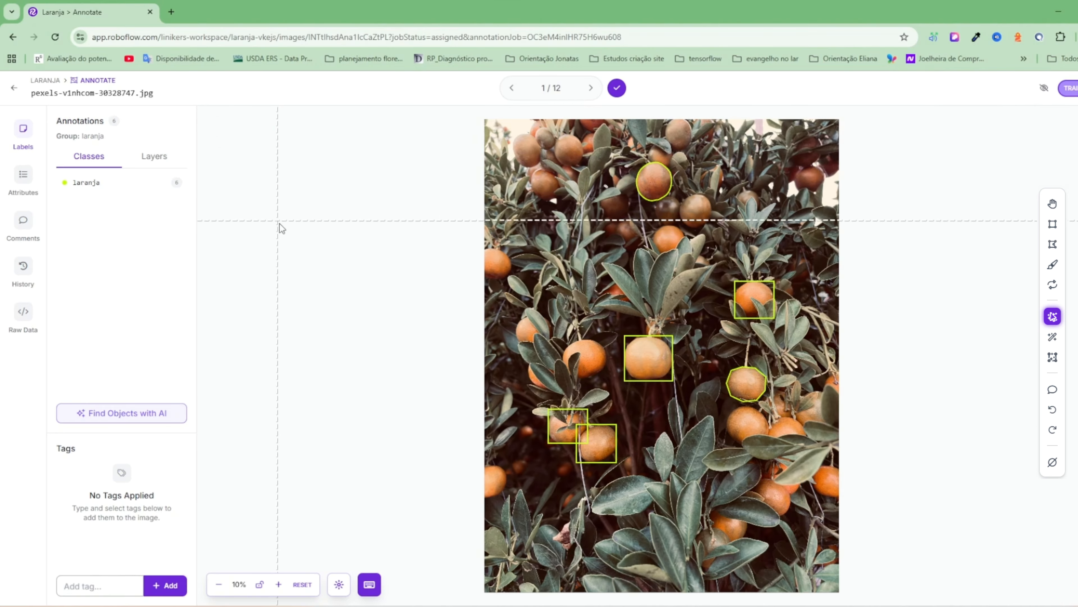
click(740, 425)
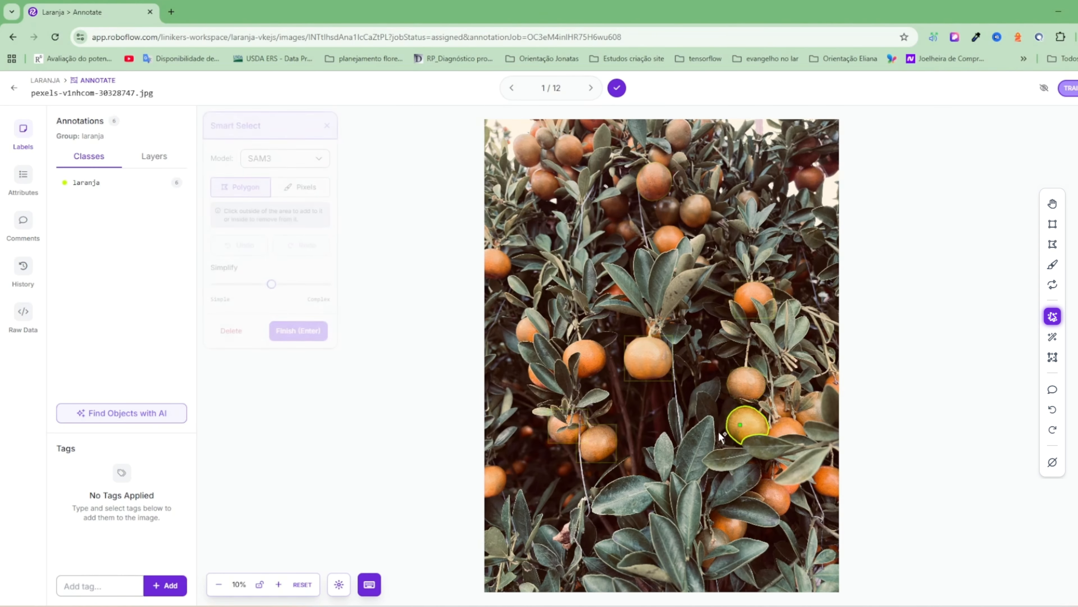
click(312, 335)
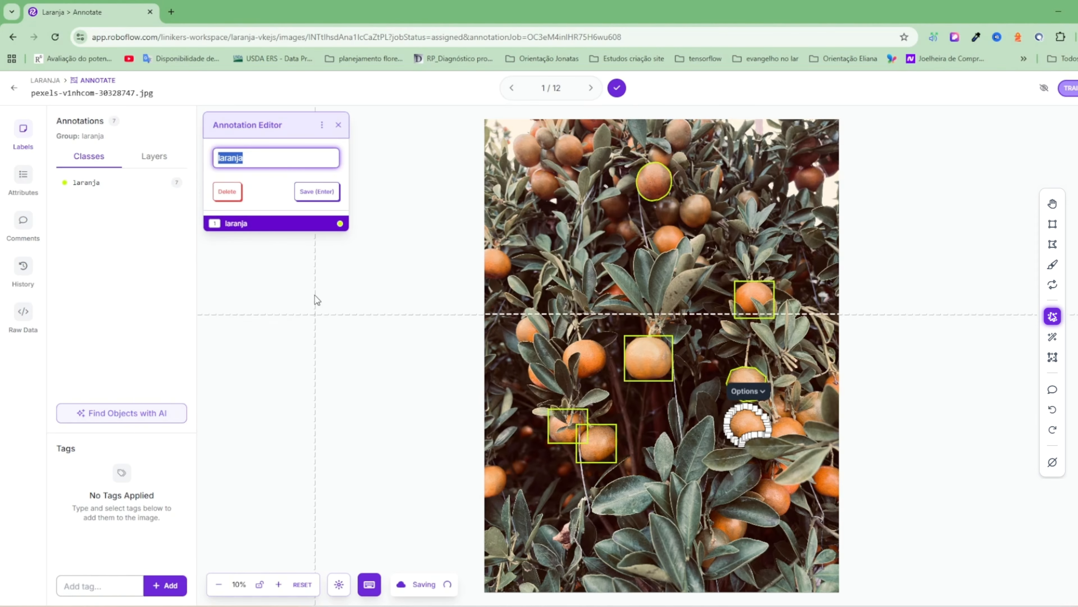
click(331, 189)
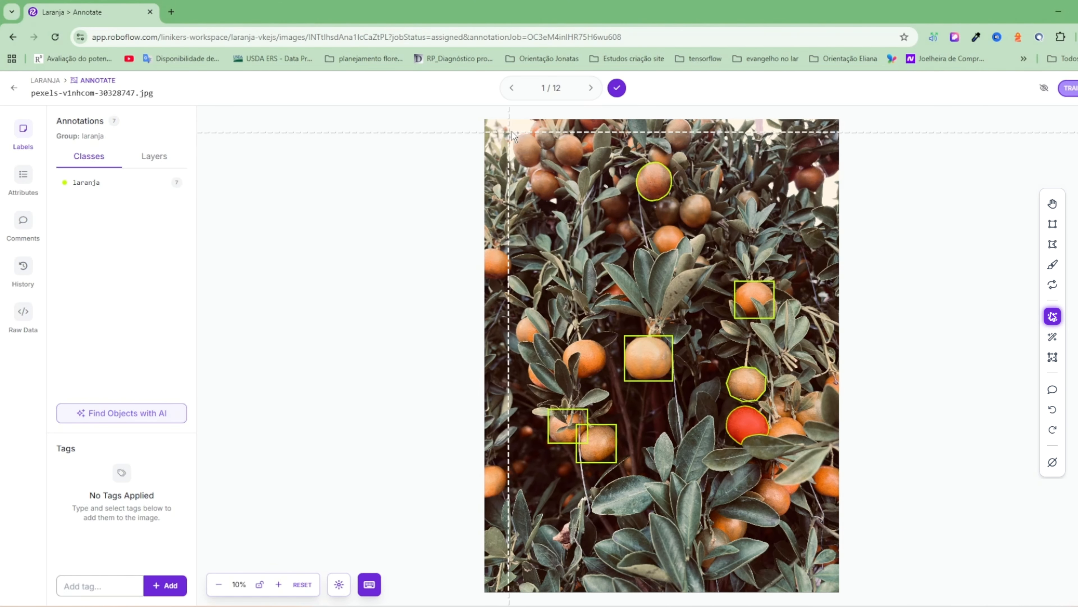
- Look through the following images of the batch up to laranja_9.png and examine it enlarged to 140%
click(596, 92)
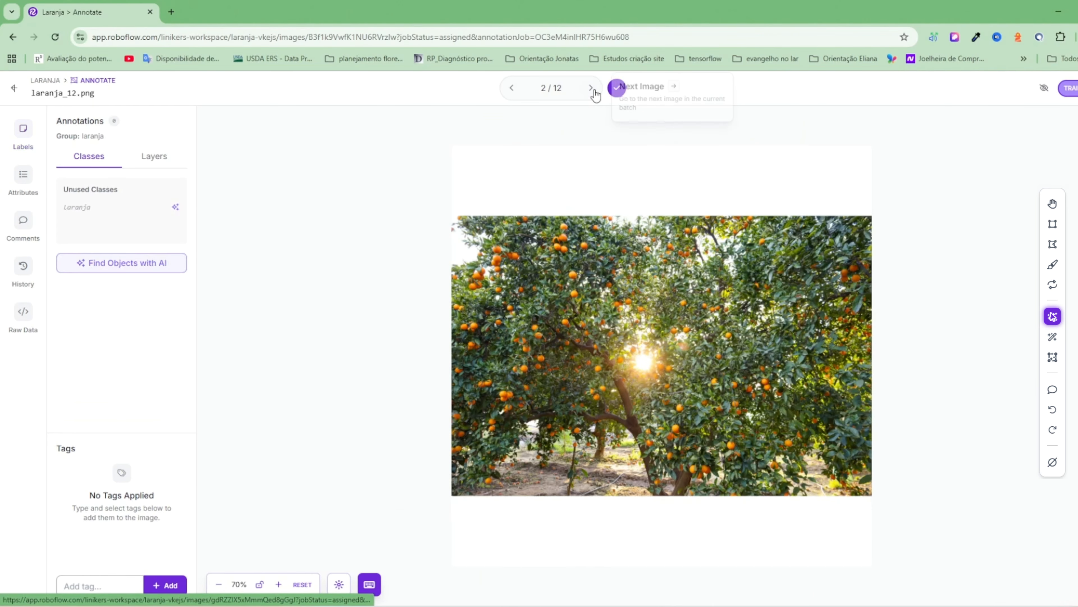
click(595, 93)
click(596, 93)
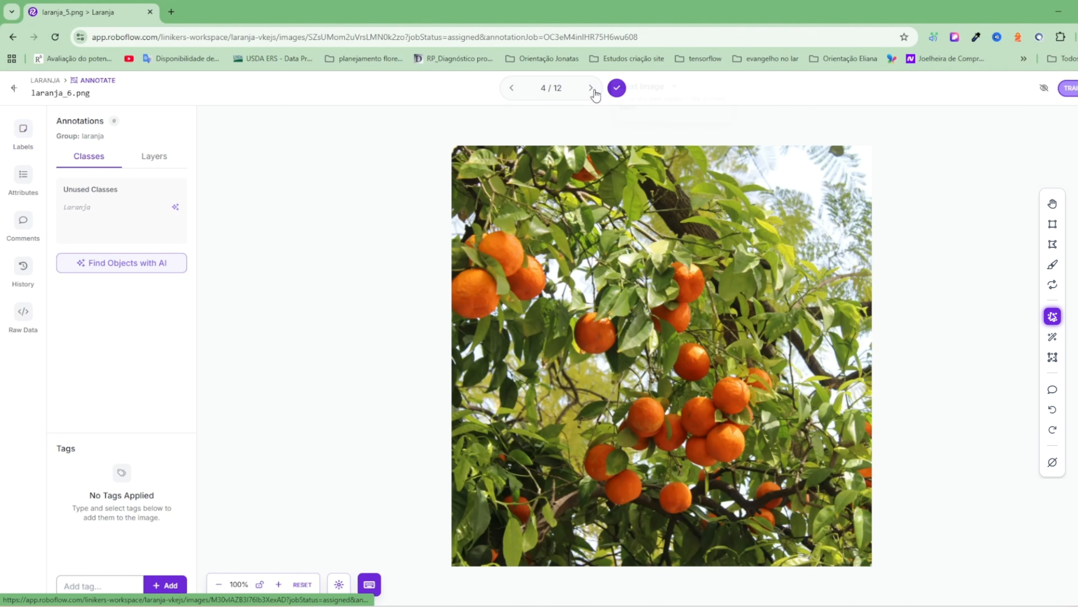
click(591, 87)
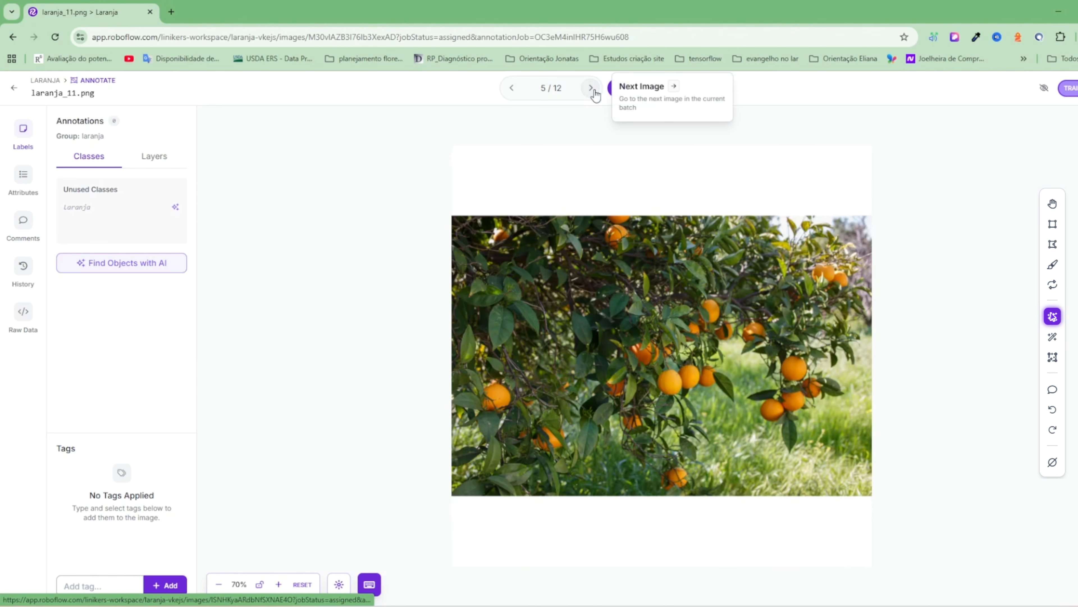
click(595, 93)
click(596, 93)
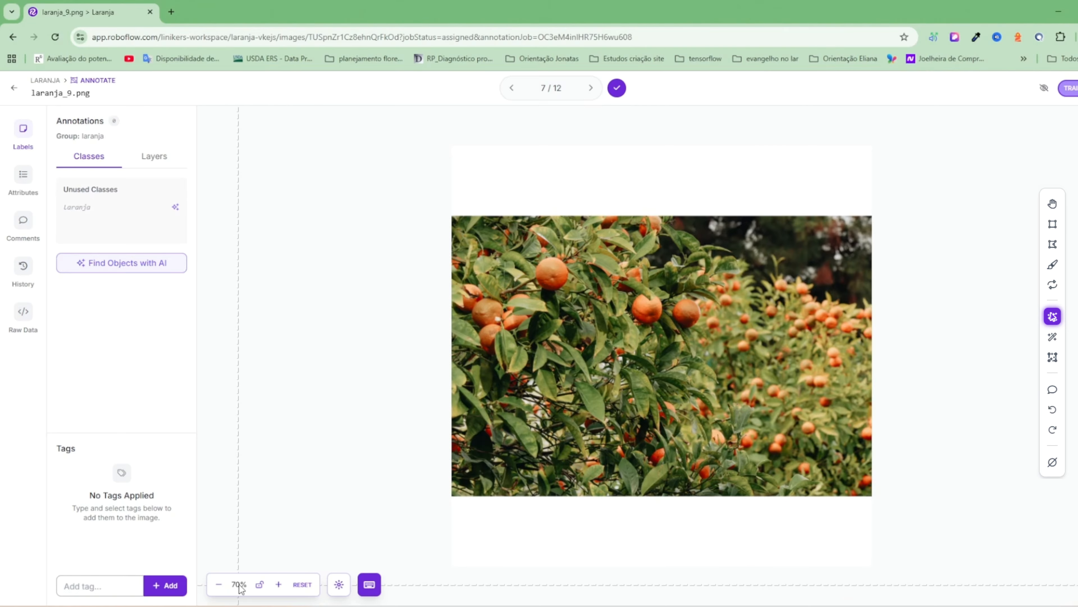
click(278, 585)
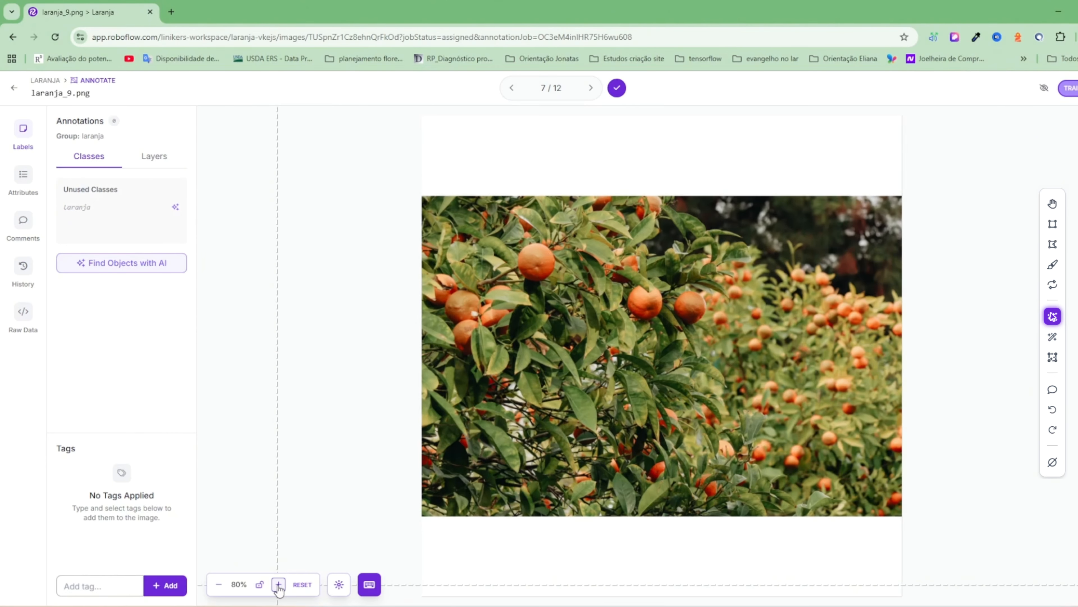
click(278, 585)
click(278, 585)
click(278, 585)
click(278, 585)
click(278, 584)
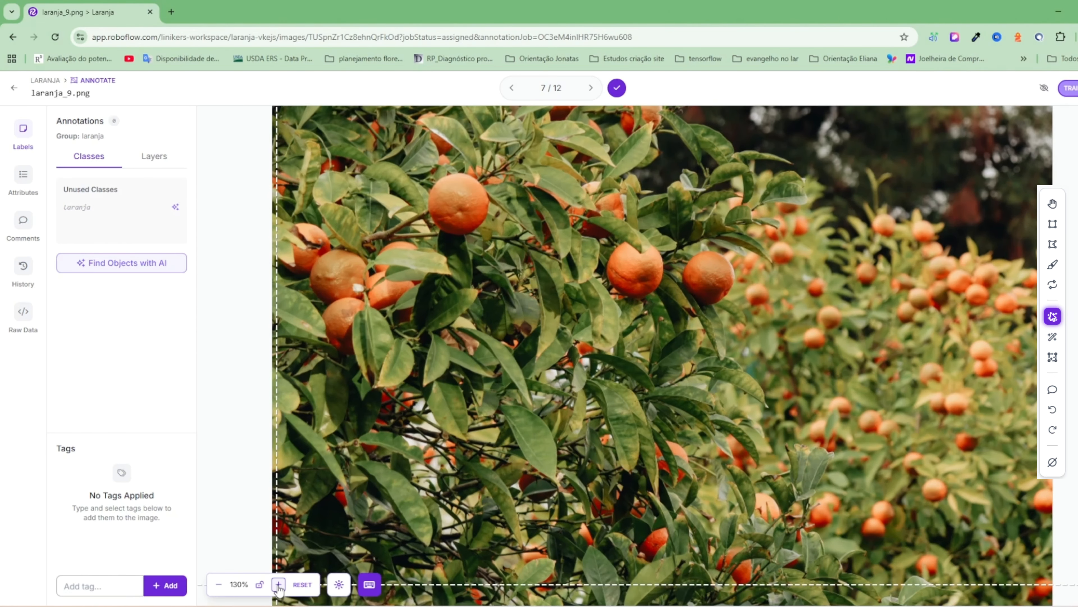
click(278, 585)
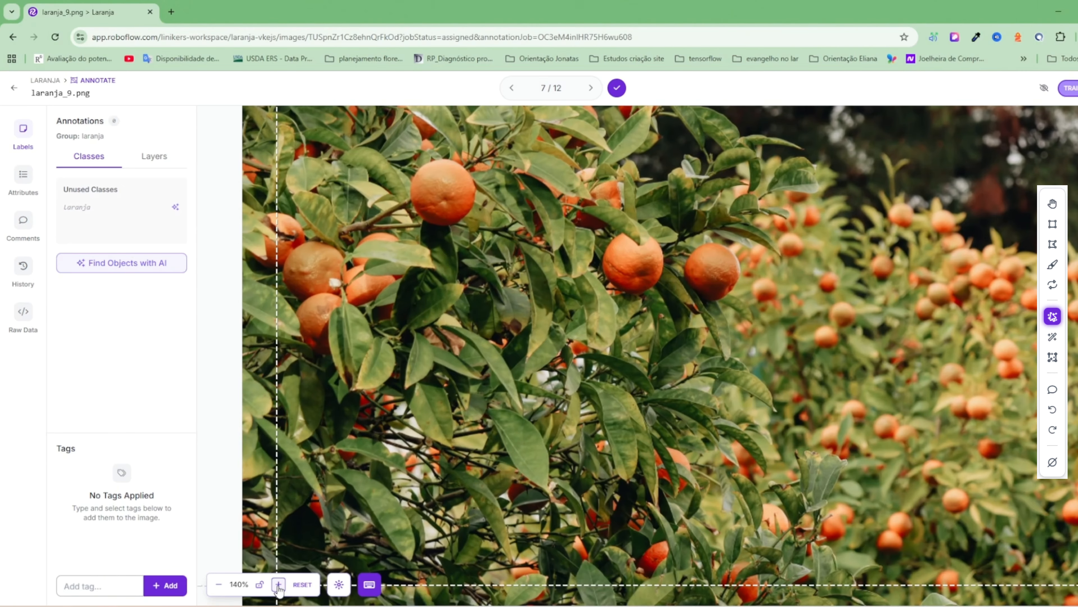
- Lower the contrast and brightness of laranja_9.png in the display options and close them
click(339, 584)
drag(374, 422, 362, 457)
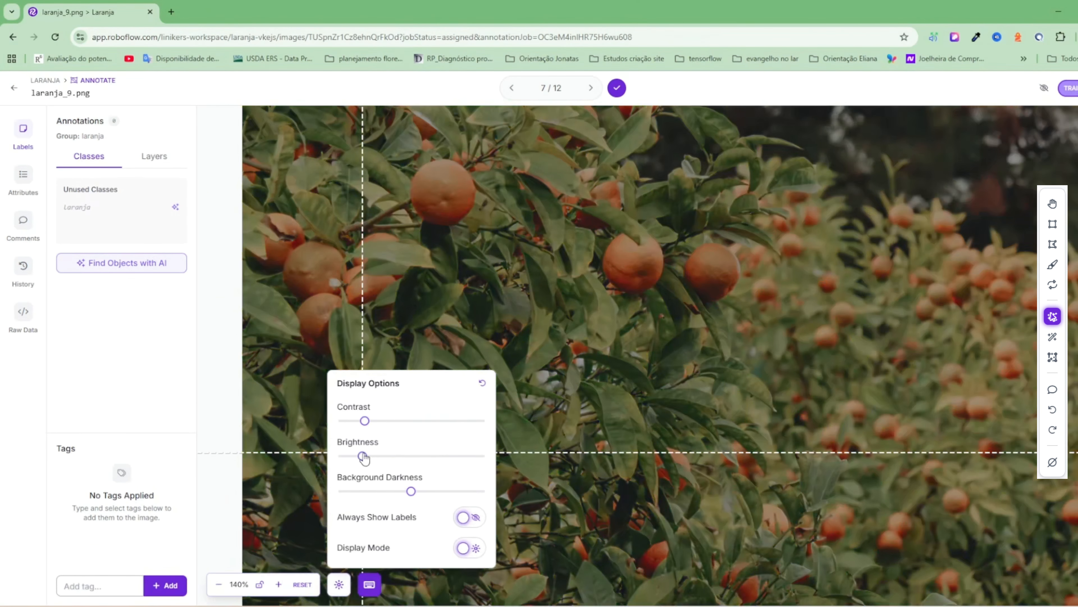
click(339, 584)
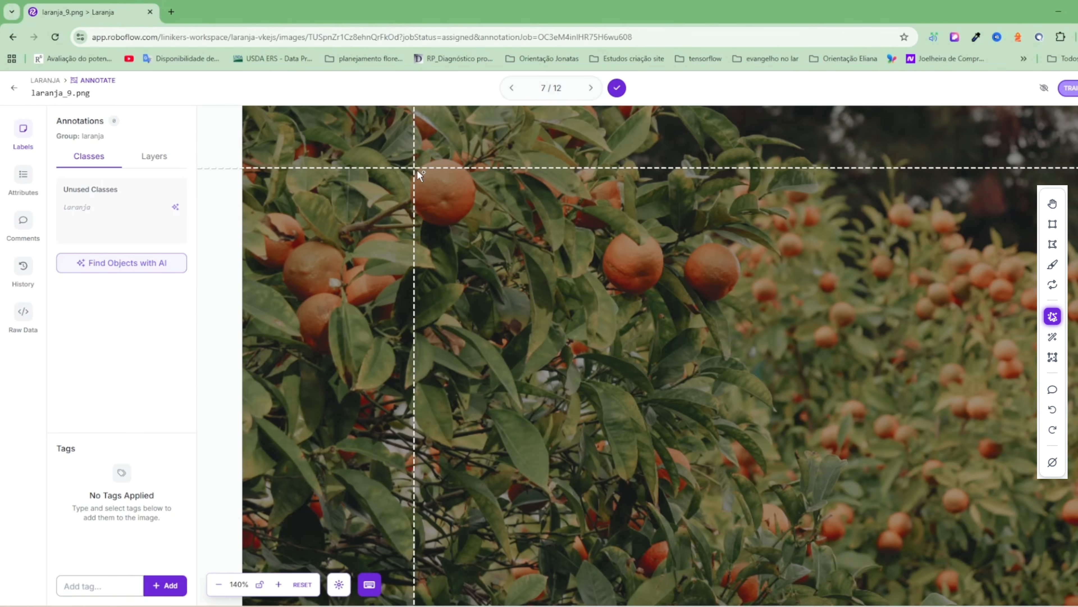
- Outline the large upper orange and the leaf-notched orange nearer the image's centre with SAM3 Smart Select polygons, saving both as laranja
click(447, 199)
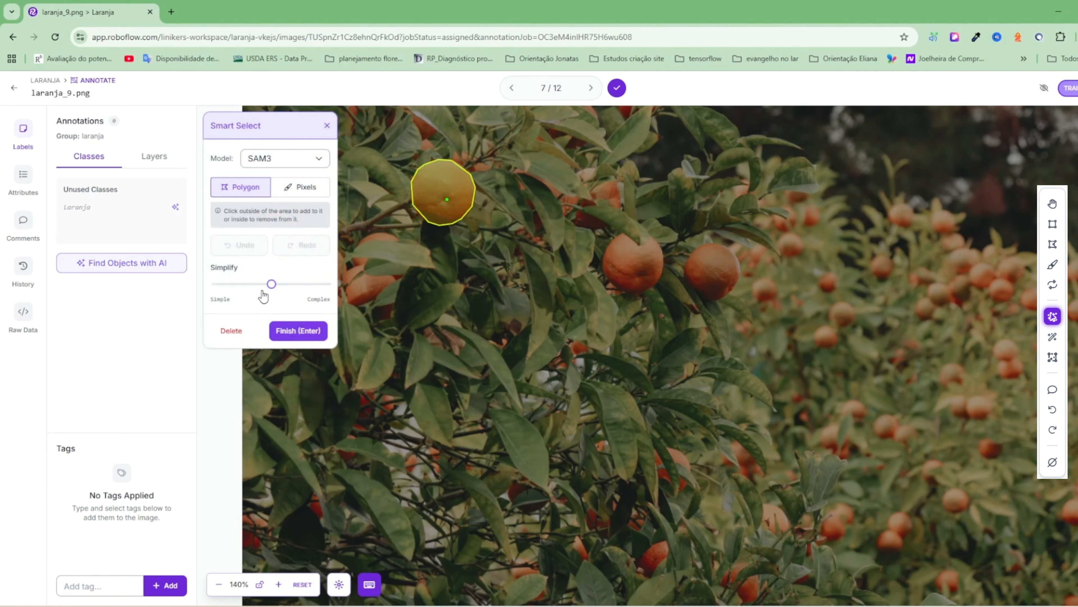
click(283, 334)
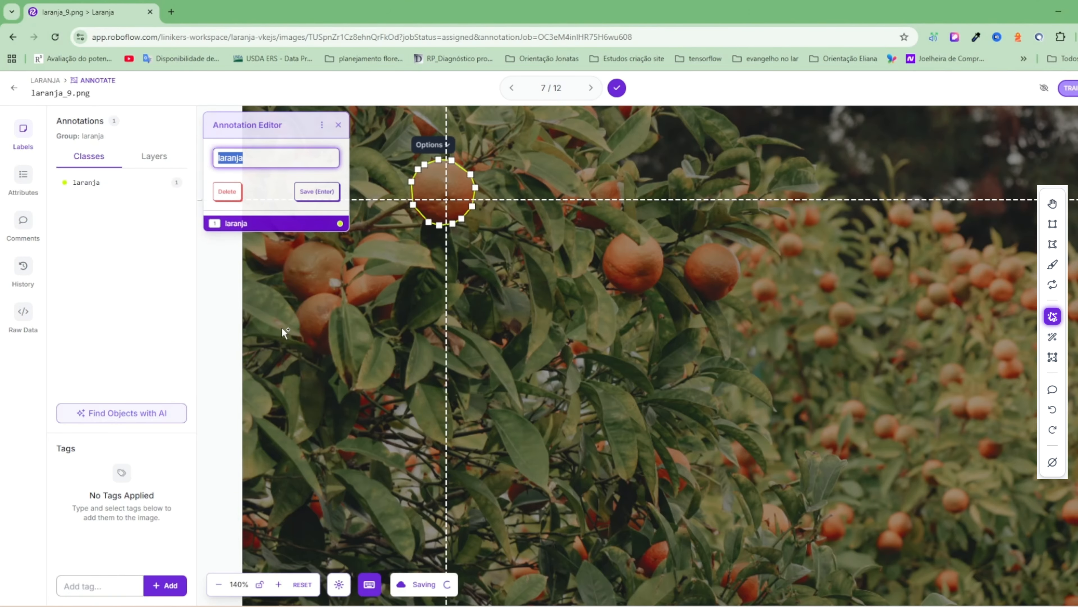
click(315, 190)
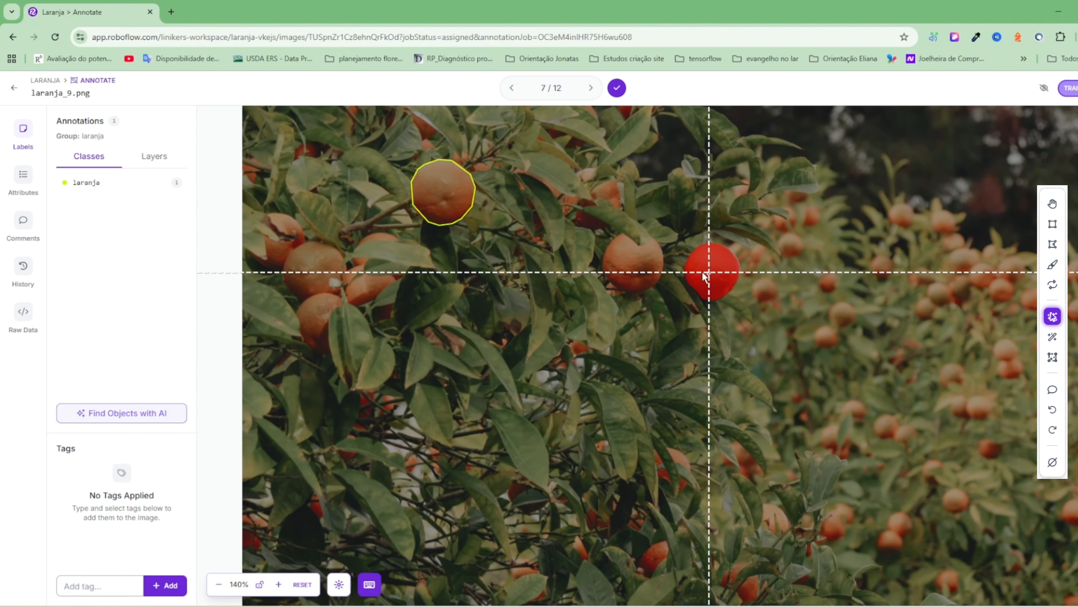
click(632, 262)
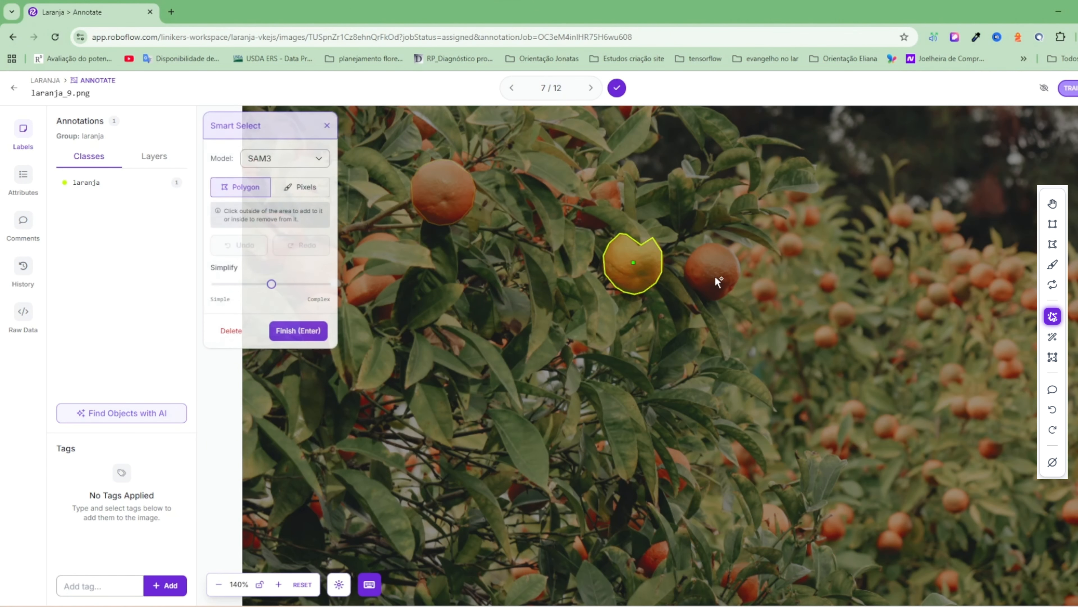
click(307, 330)
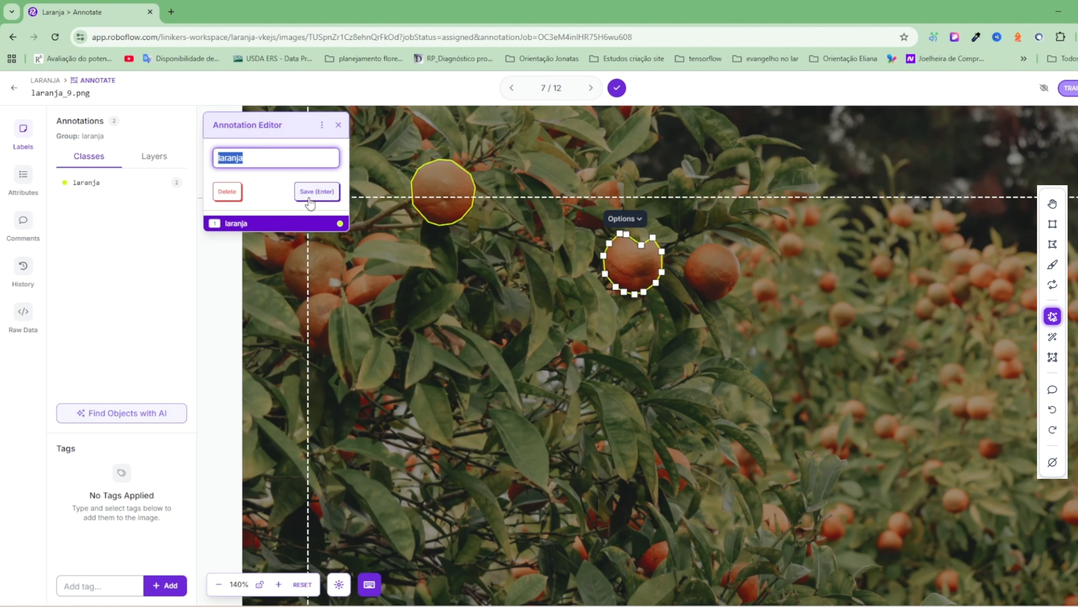
click(317, 191)
- Outline the orange just right of the notched one and the leaf-split orange near the lower edge with Smart Select, saving both as laranja
click(711, 270)
click(306, 330)
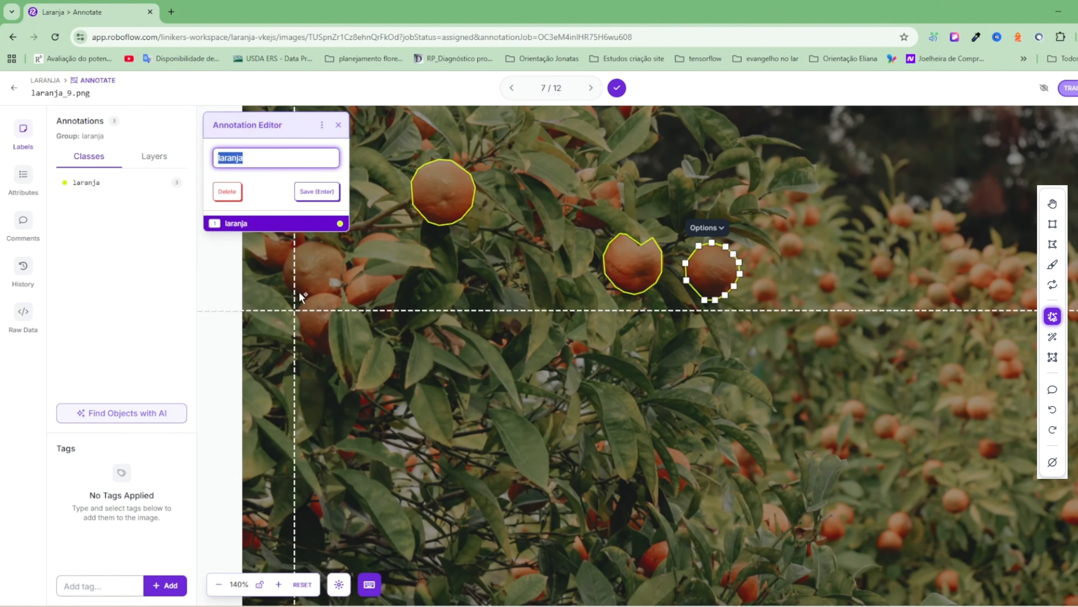
click(316, 192)
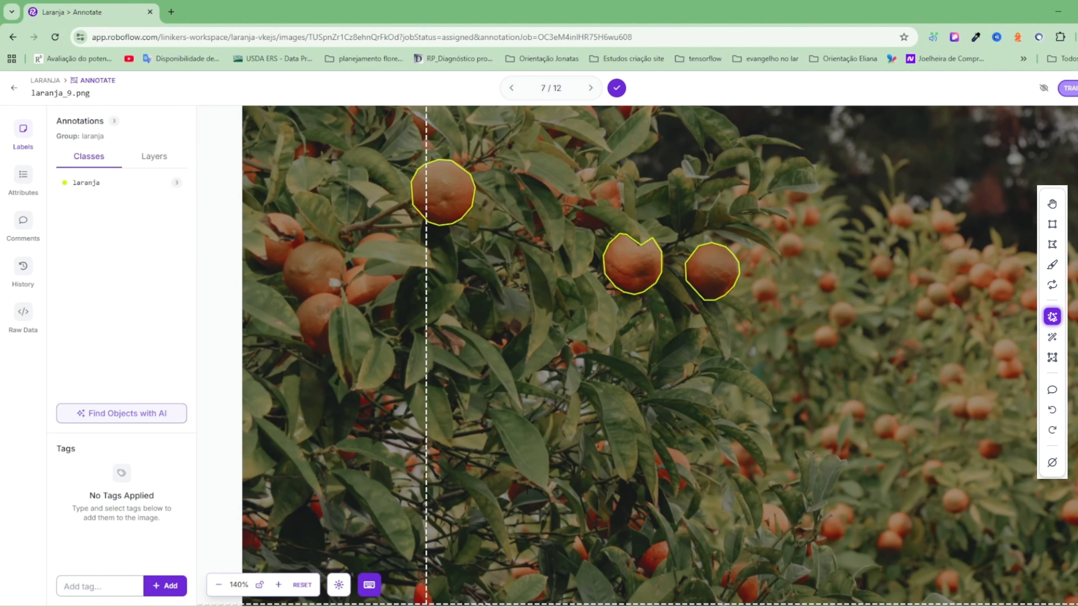
click(733, 577)
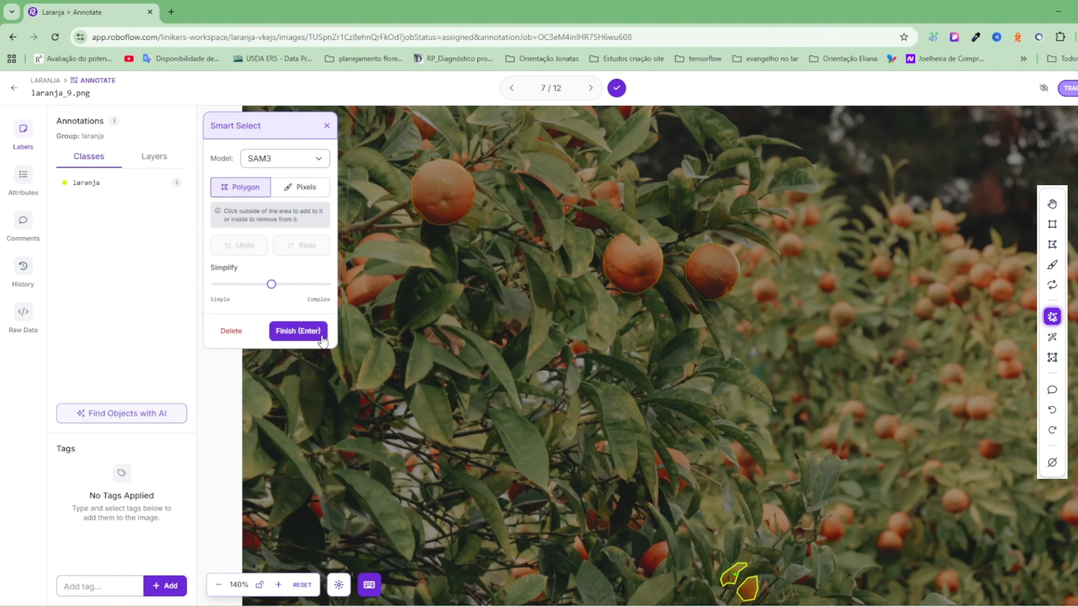
click(317, 333)
key(Return)
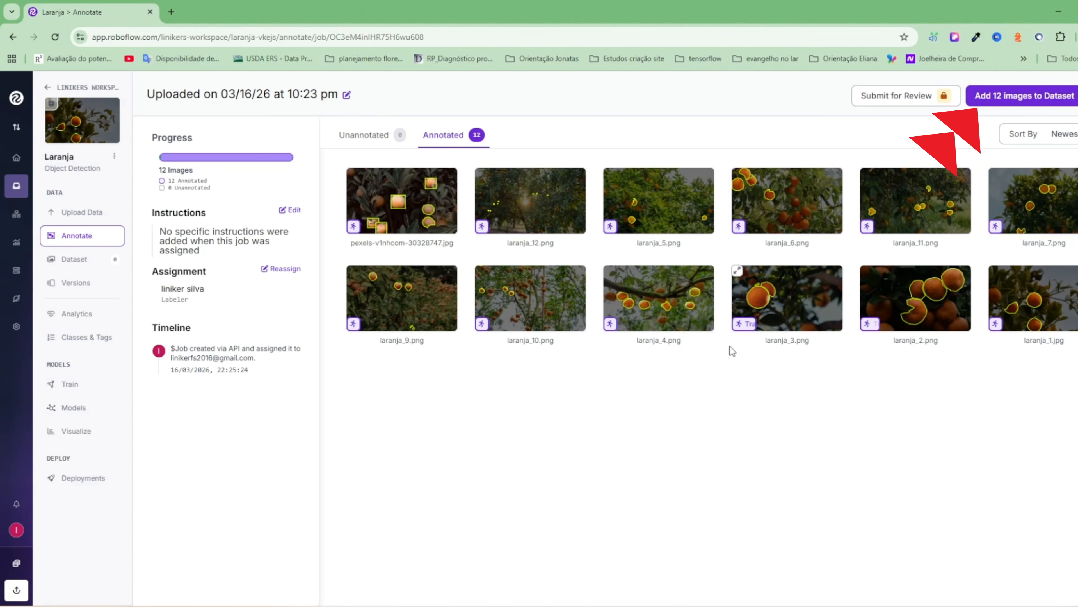
- Add the 12 annotated images to the dataset, split between train, valid and test at 66%, 17% and 17%
click(1017, 97)
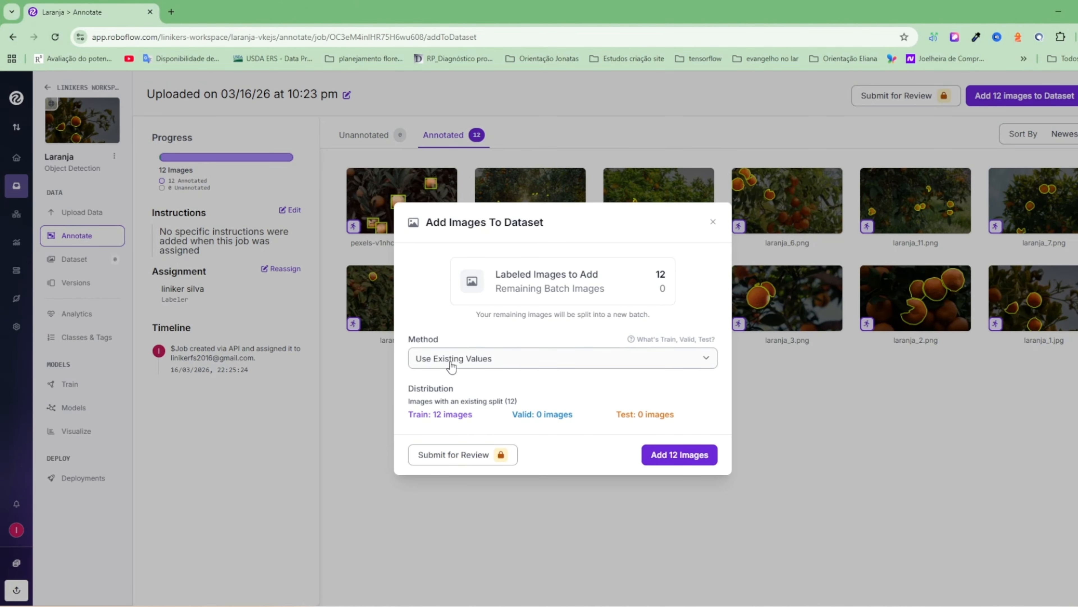
click(498, 361)
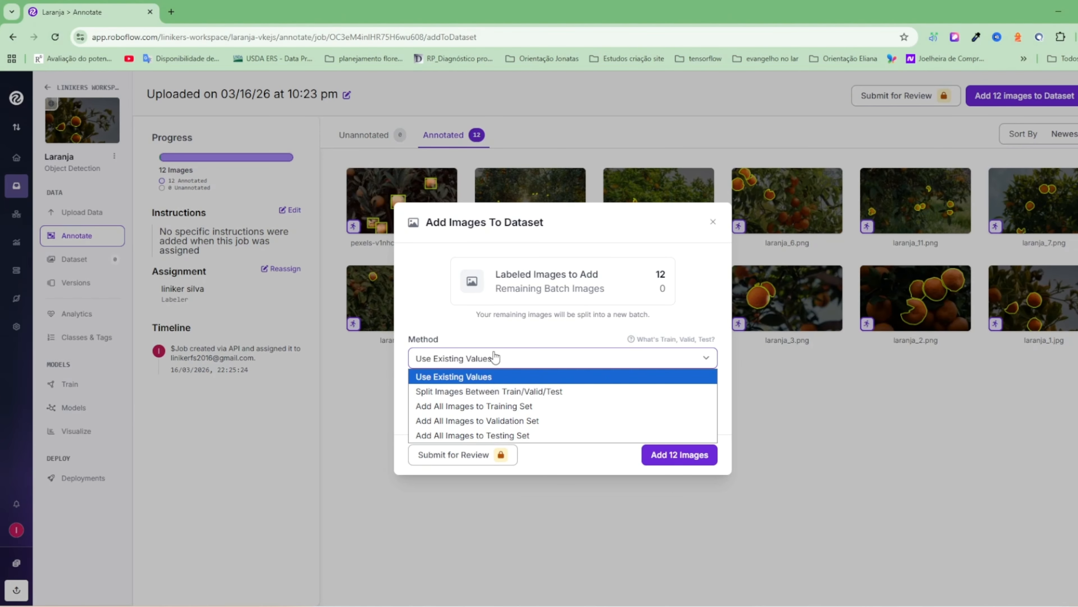
click(482, 393)
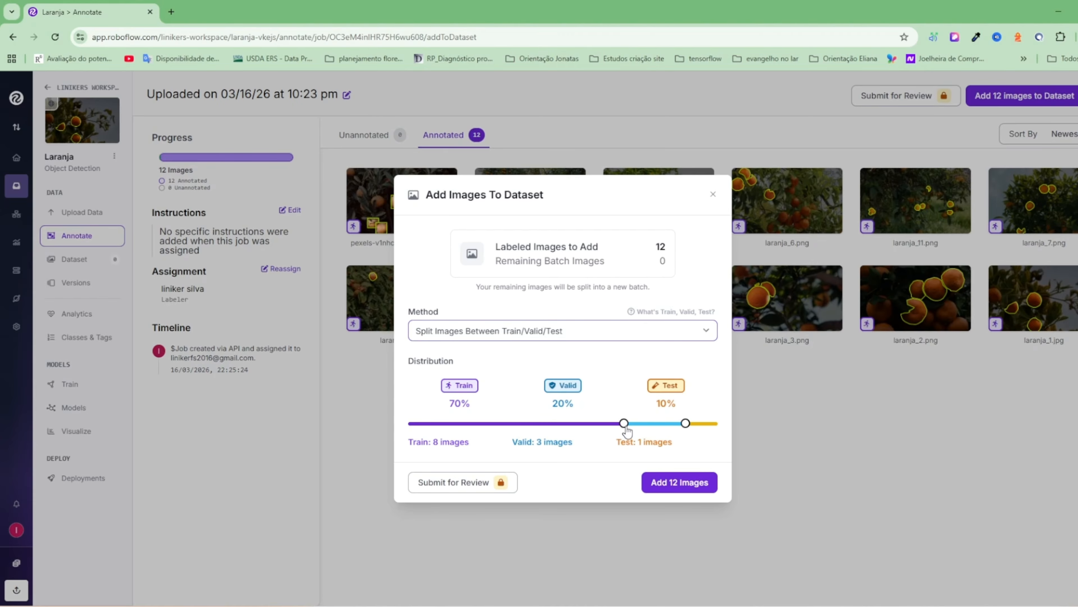
drag(627, 430, 614, 428)
drag(687, 428, 665, 429)
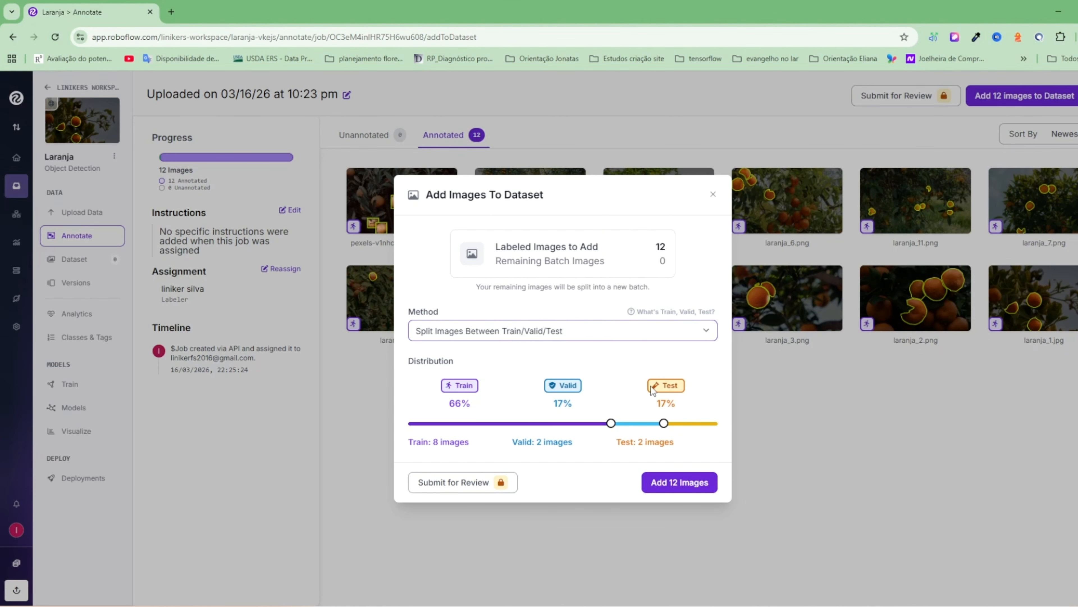
click(672, 483)
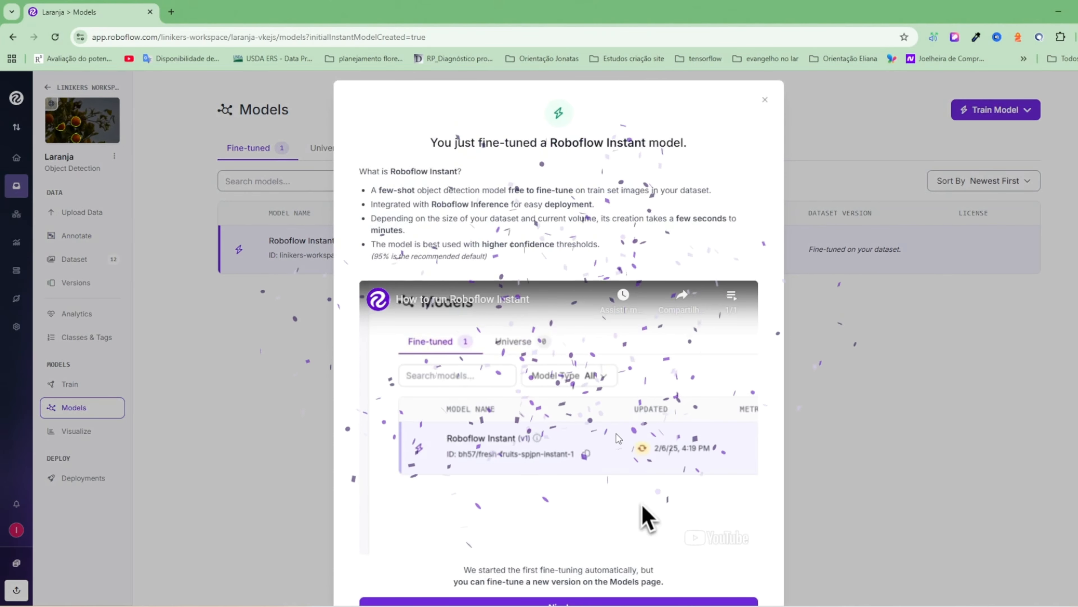
- Dismiss the Roboflow Instant model notice and open the Laranja project's dataset
scroll(604, 464, up, 1)
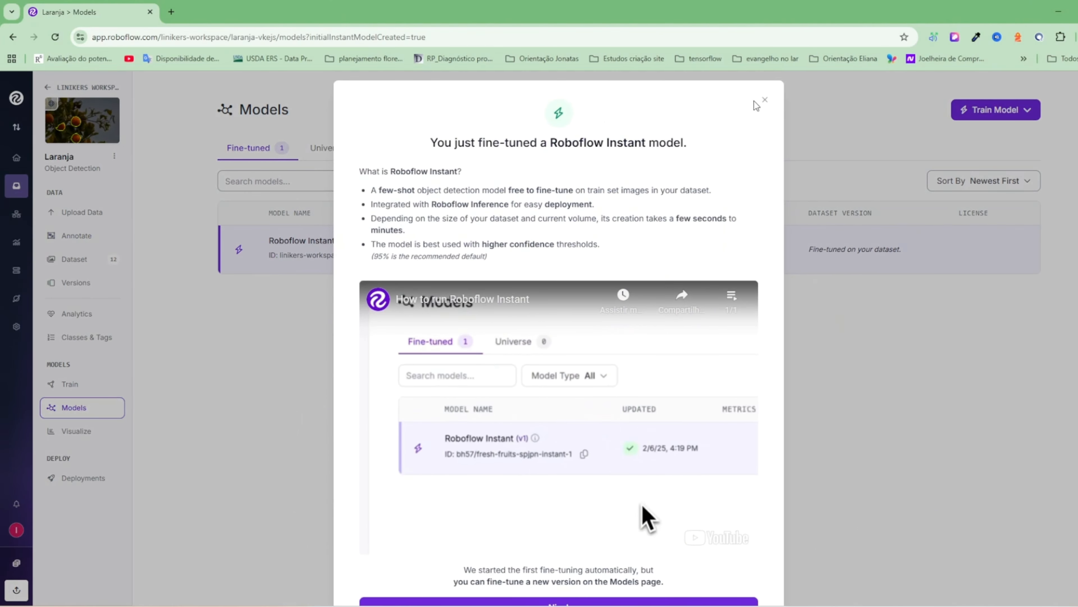
click(762, 100)
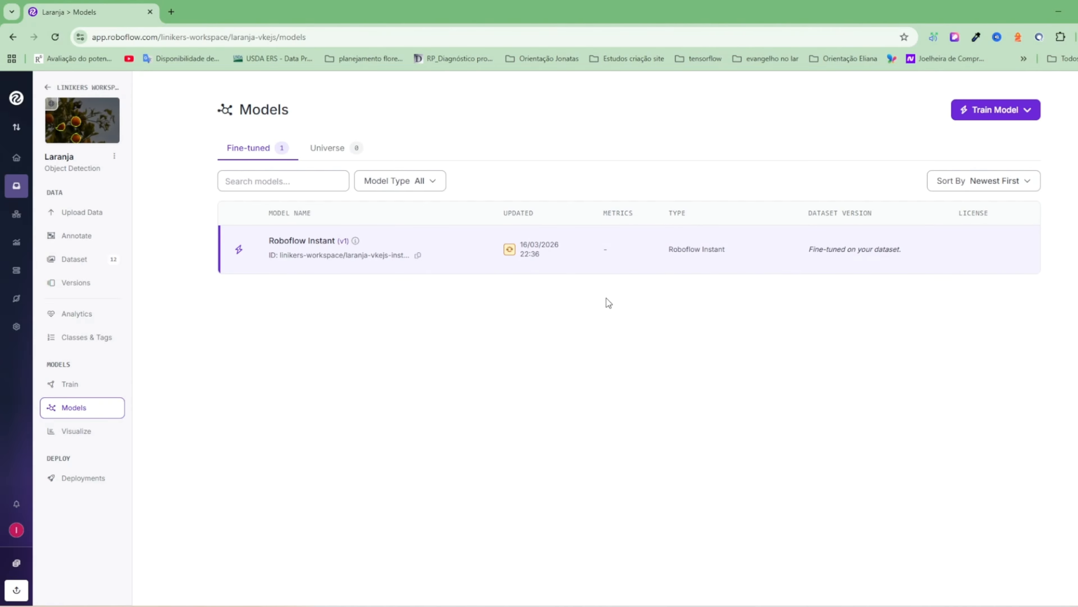
click(9, 39)
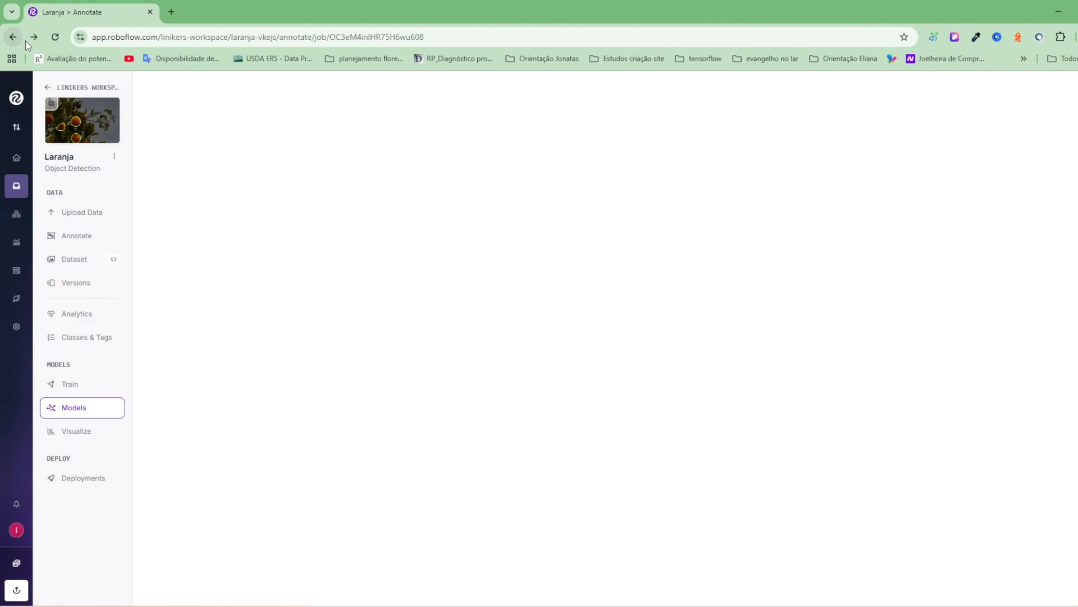
click(93, 259)
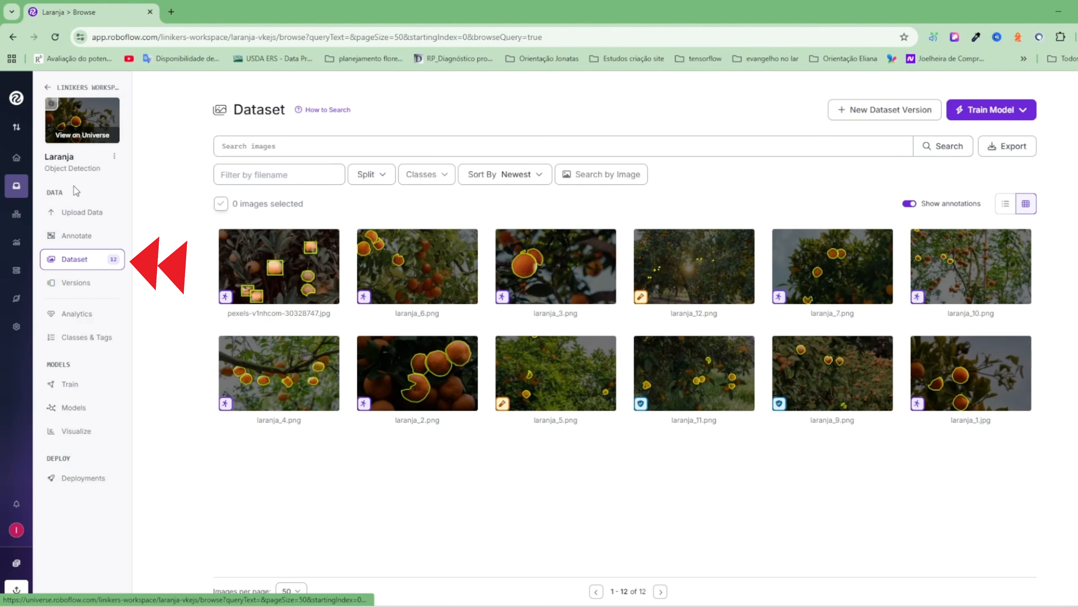
click(76, 259)
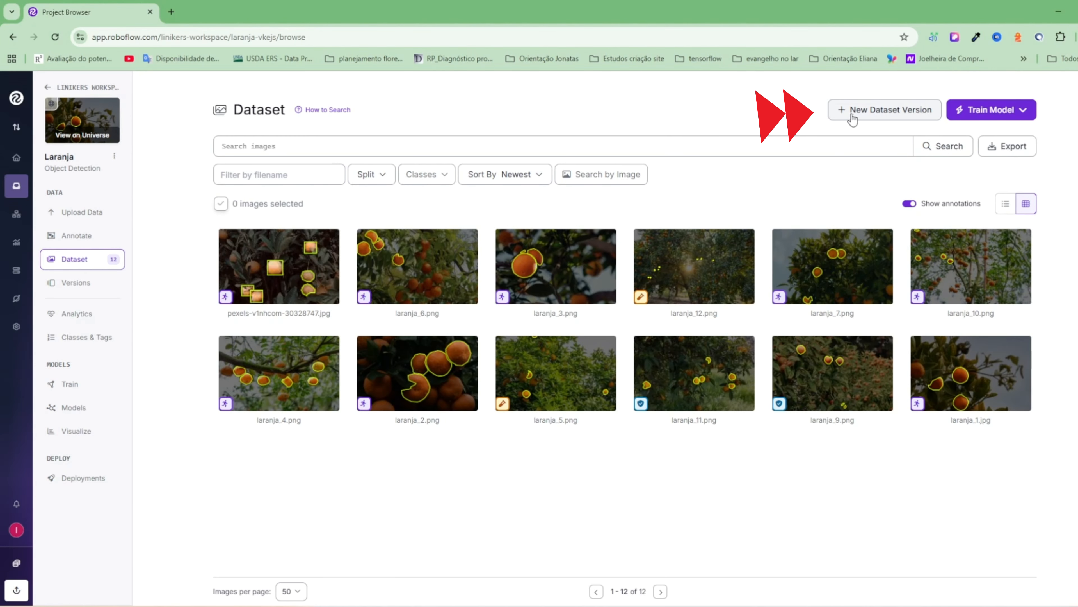
- Start a new dataset version and name it laranja2
click(875, 118)
scroll(702, 174, down, 4)
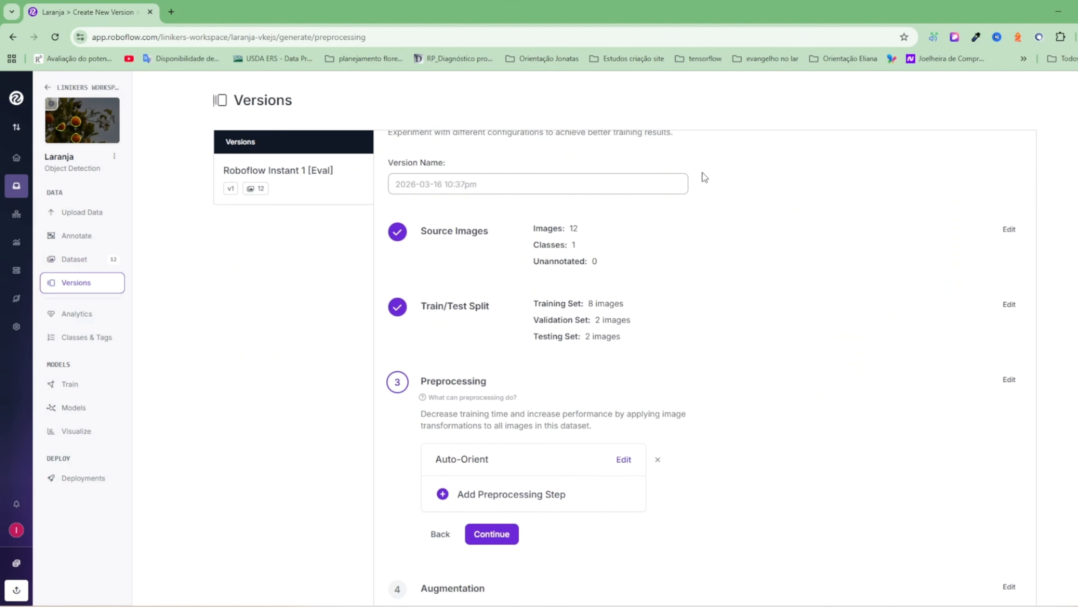
scroll(515, 224, up, 3)
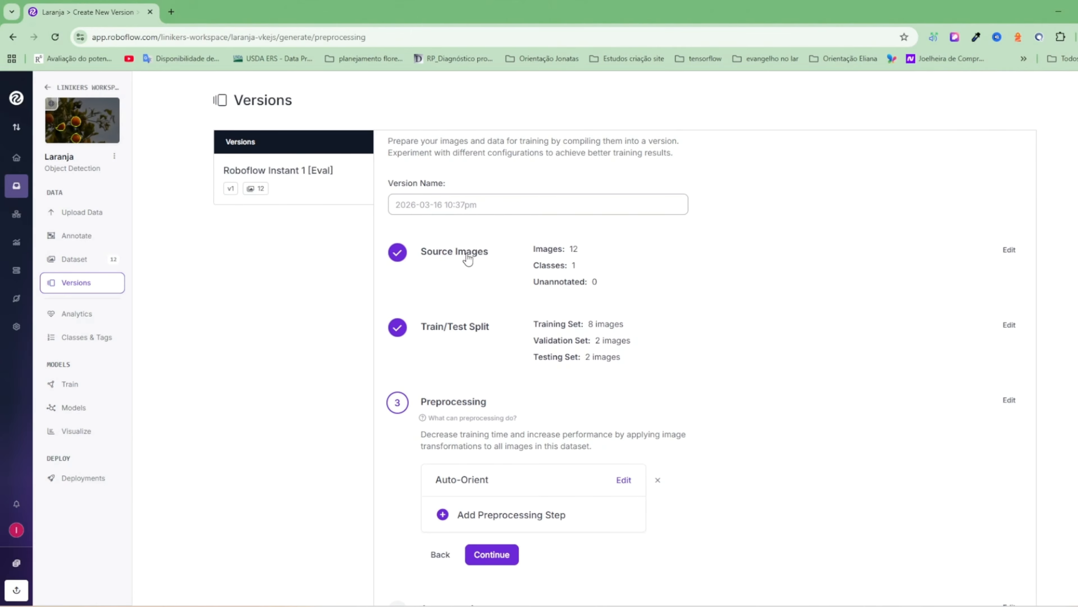
click(468, 205)
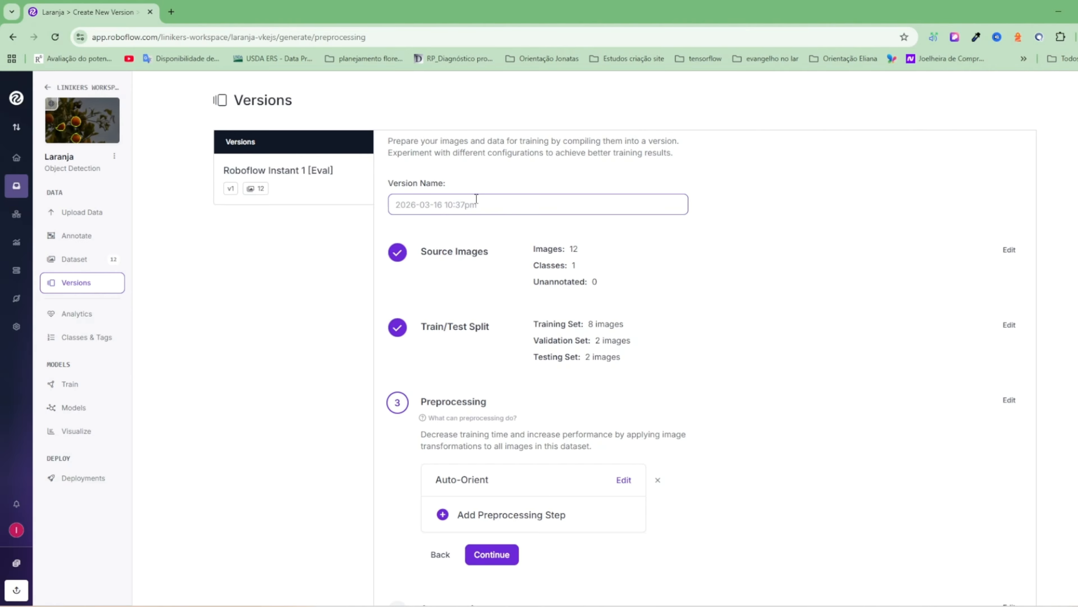
text(laranja2)
scroll(514, 298, down, 1)
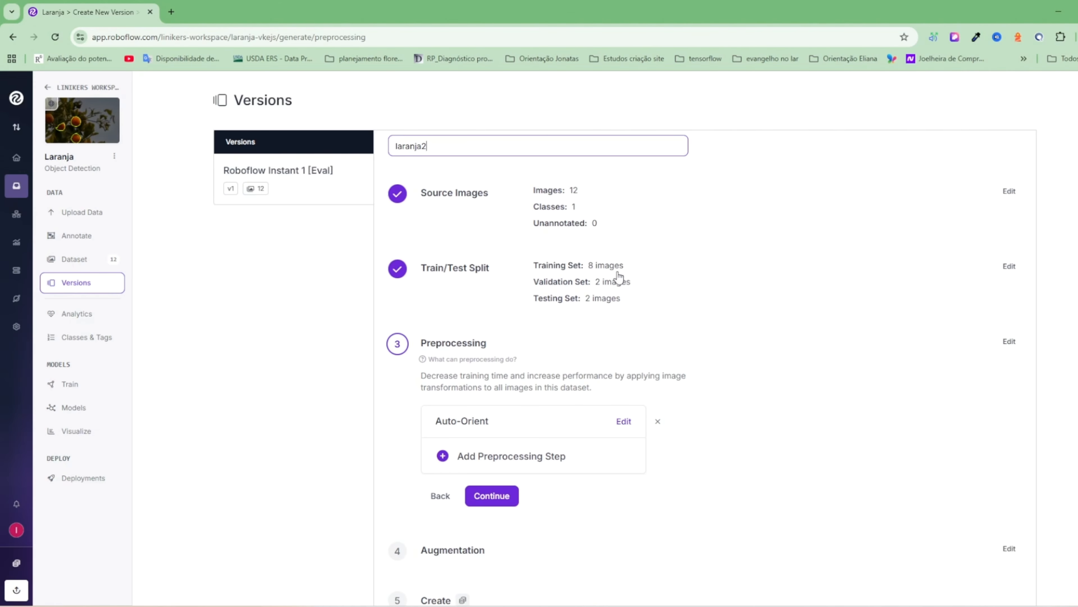